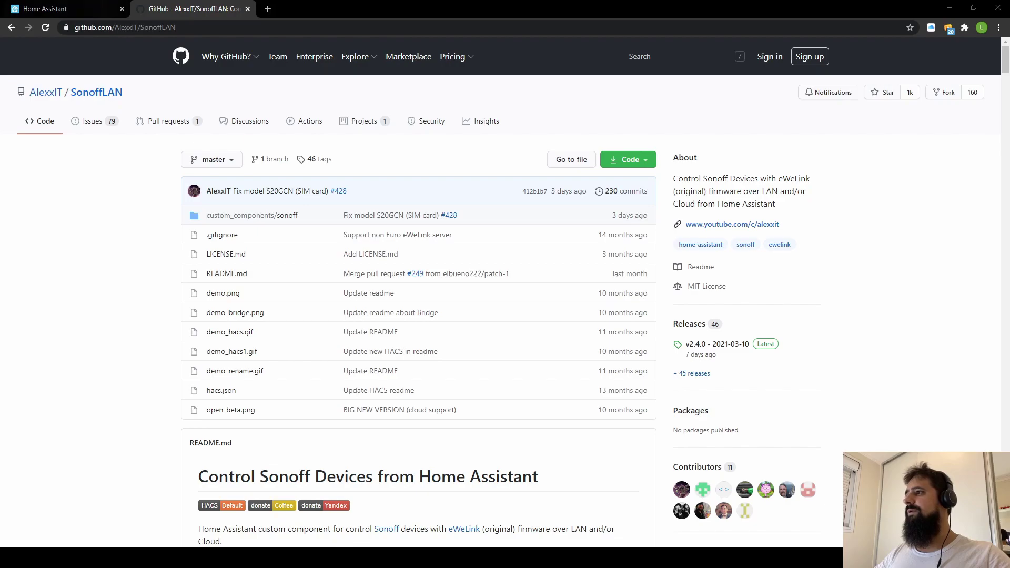
Switch to Home Assistant and log in with the username and account password.
click(85, 9)
text(lnpbr)
key(Tab)
text(1)
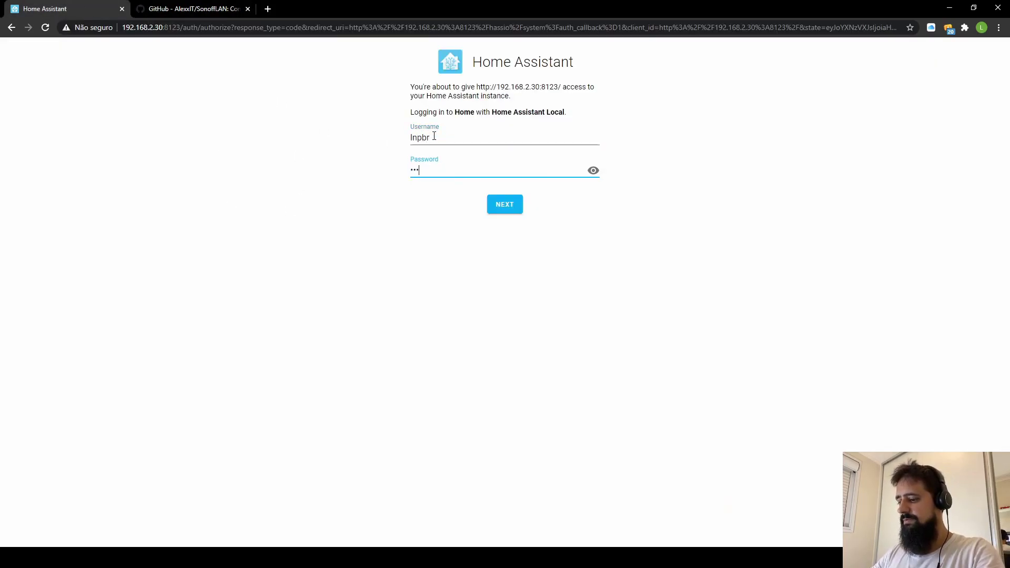
key(Return)
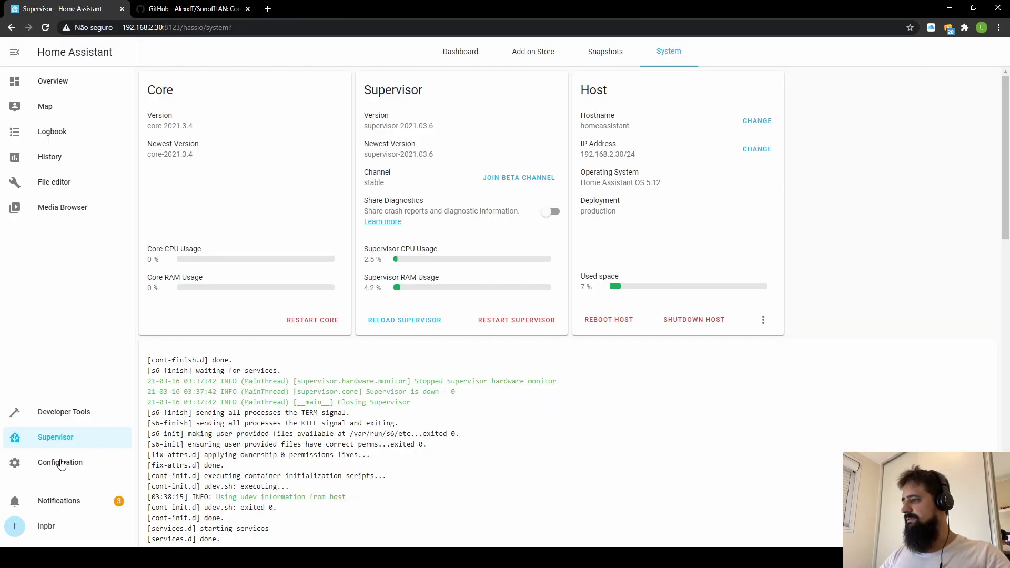
View the Home Assistant overview dashboard and open the Integrations configuration page.
click(59, 84)
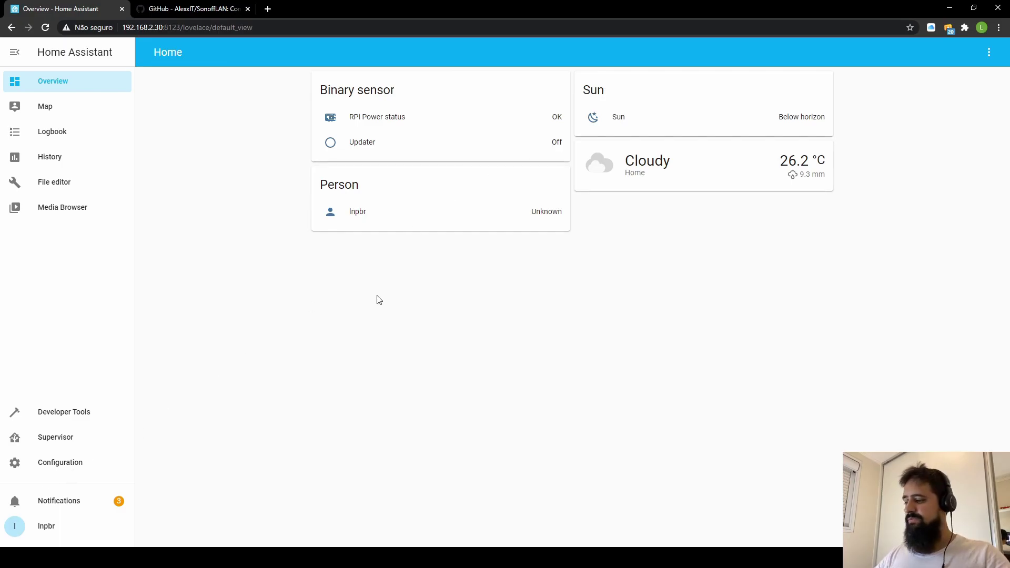
click(81, 464)
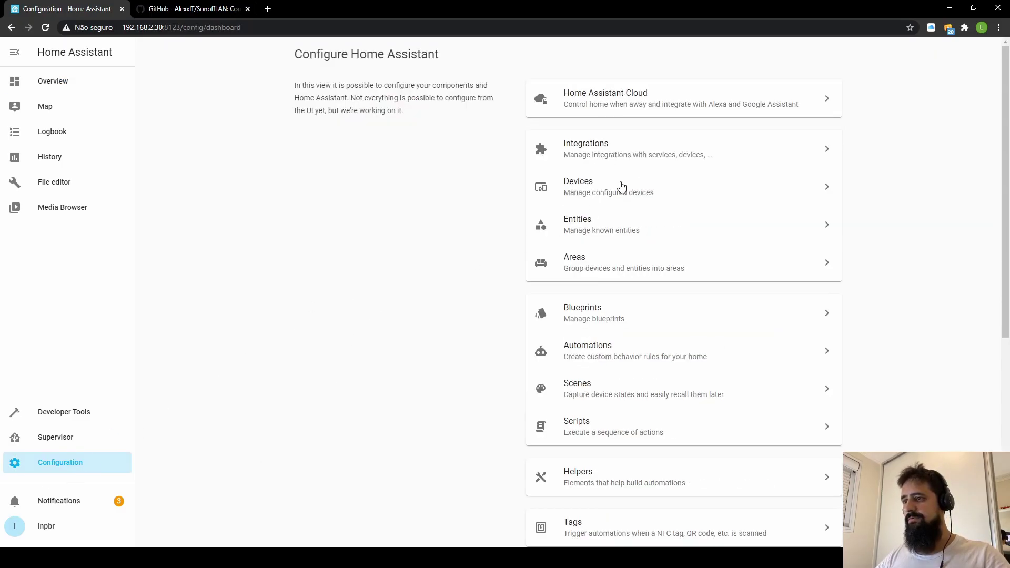
click(635, 157)
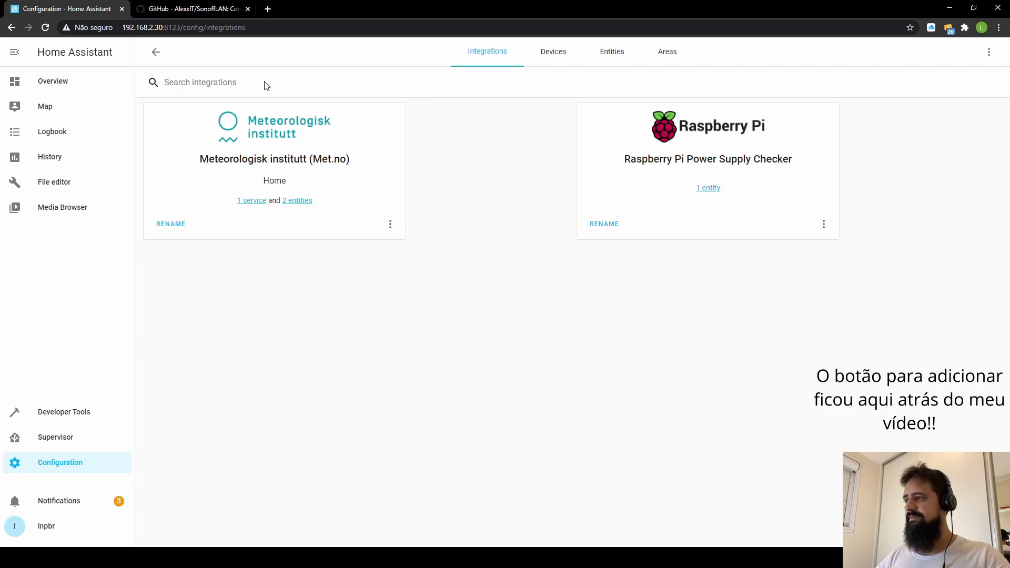
Search the available new integrations for "sonoff" and close the setup dialog.
click(967, 524)
click(453, 150)
text(sonoff)
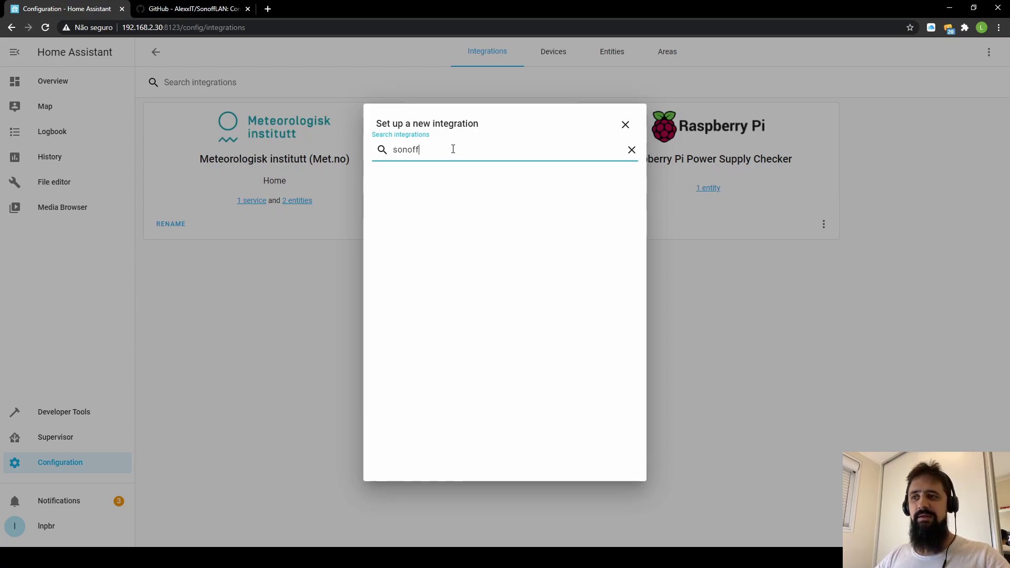
click(625, 125)
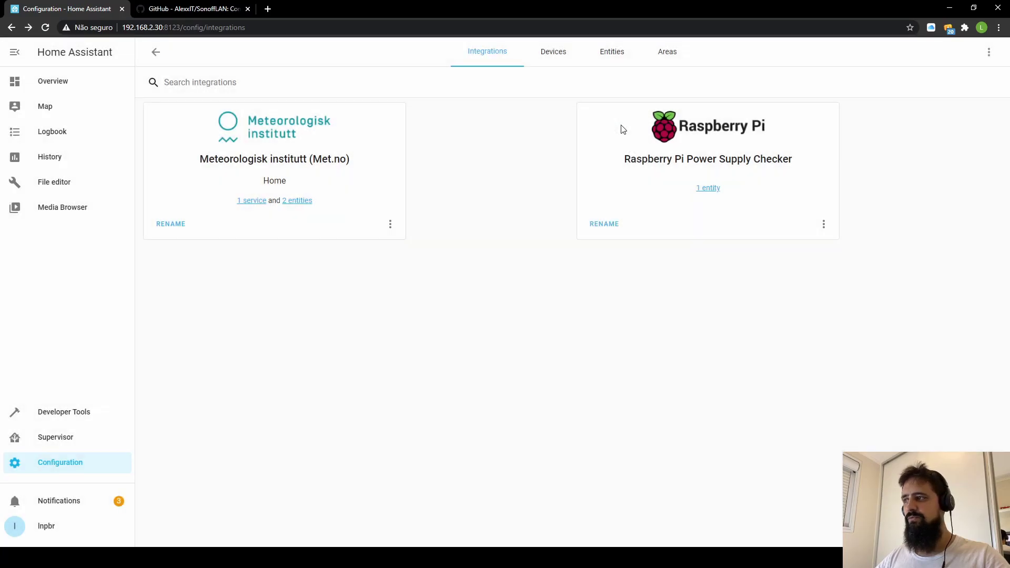
Examine the SonoffLAN README on GitHub for its features, tested LAN, cloud and ZigBee devices, and installation section.
click(175, 9)
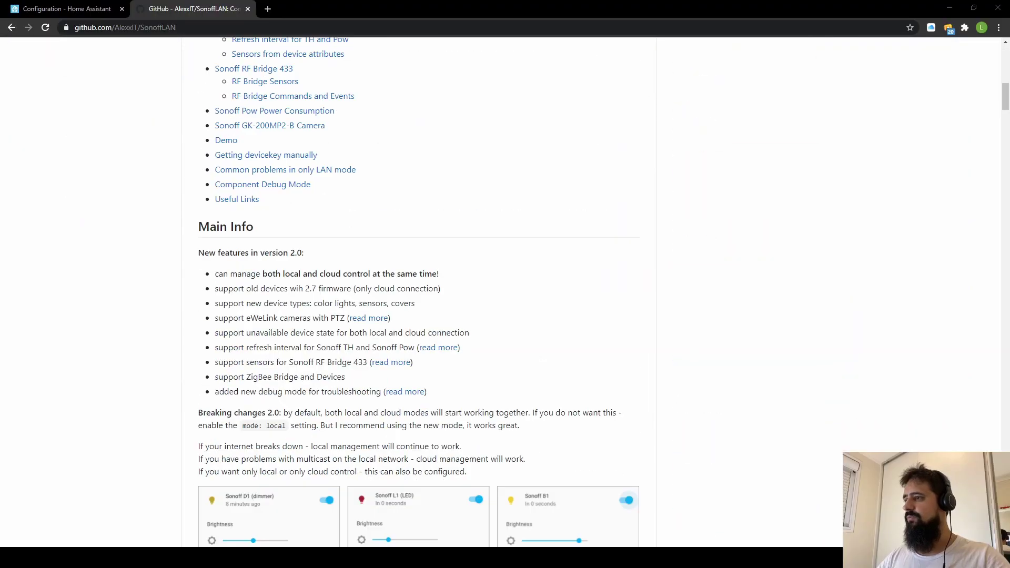
scroll(418, 292, up, 4)
scroll(418, 292, down, 20)
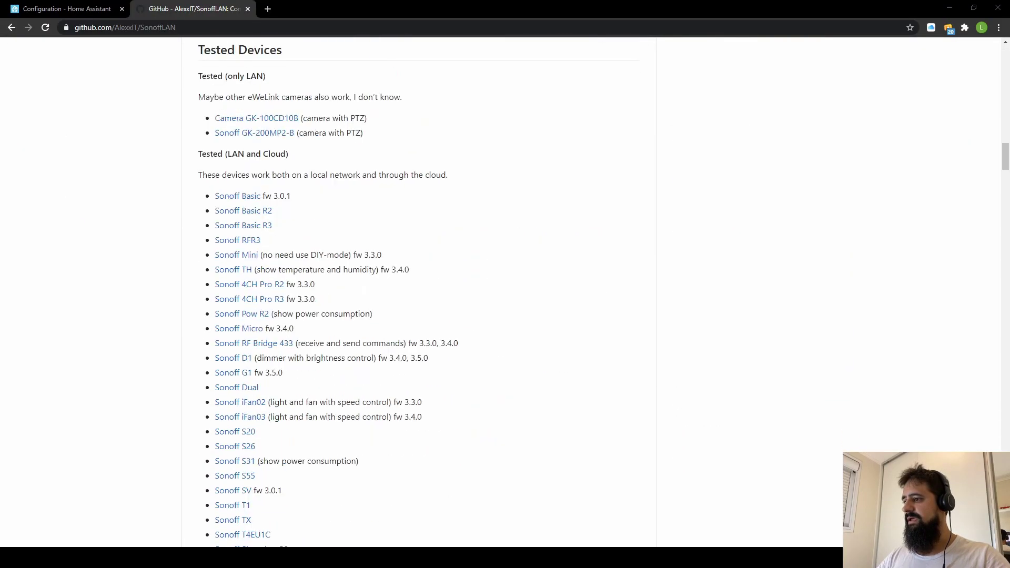
scroll(326, 289, down, 3)
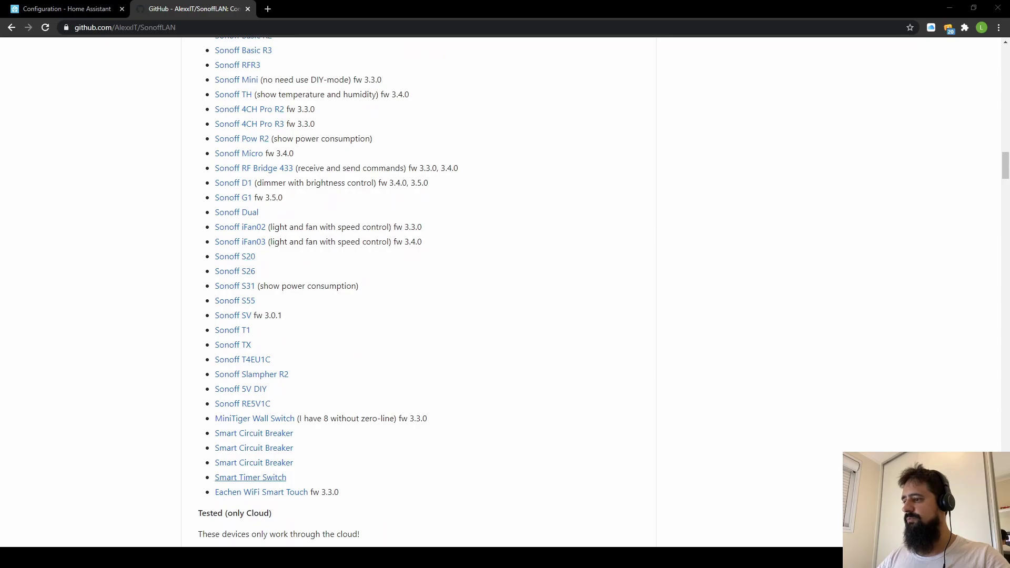
scroll(239, 231, up, 3)
scroll(239, 240, down, 2)
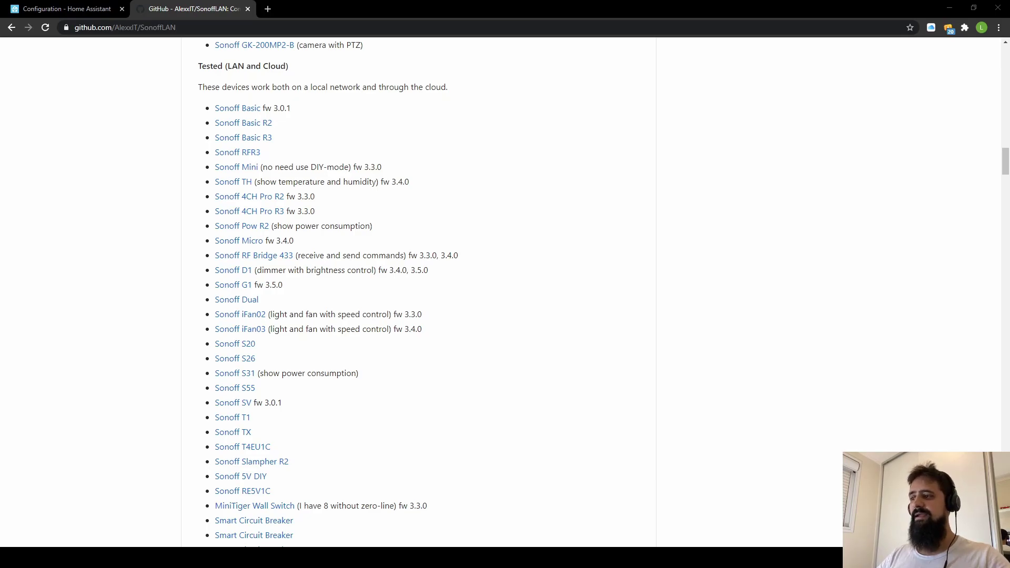
scroll(418, 292, down, 3)
scroll(418, 292, down, 5)
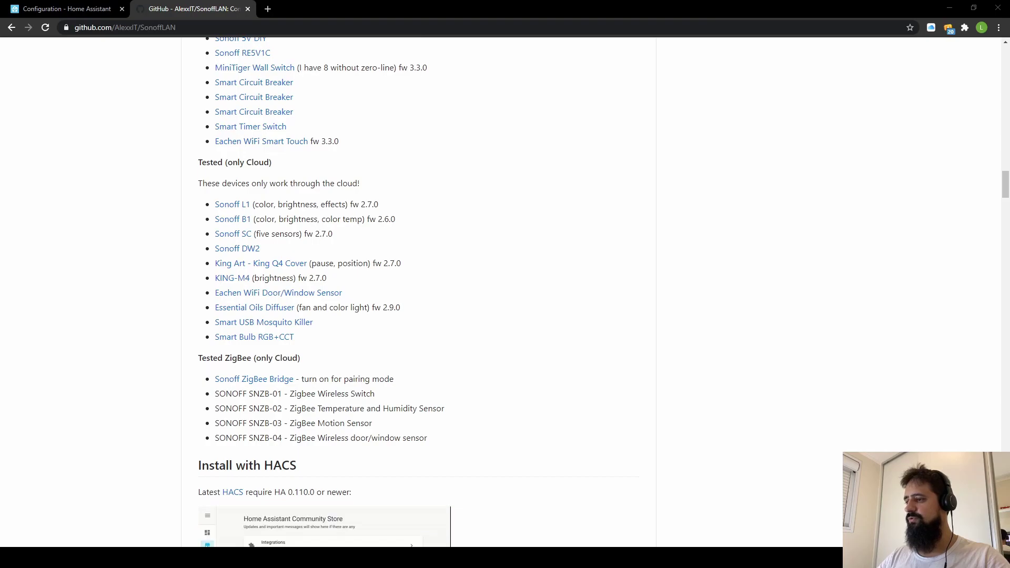
scroll(418, 291, down, 3)
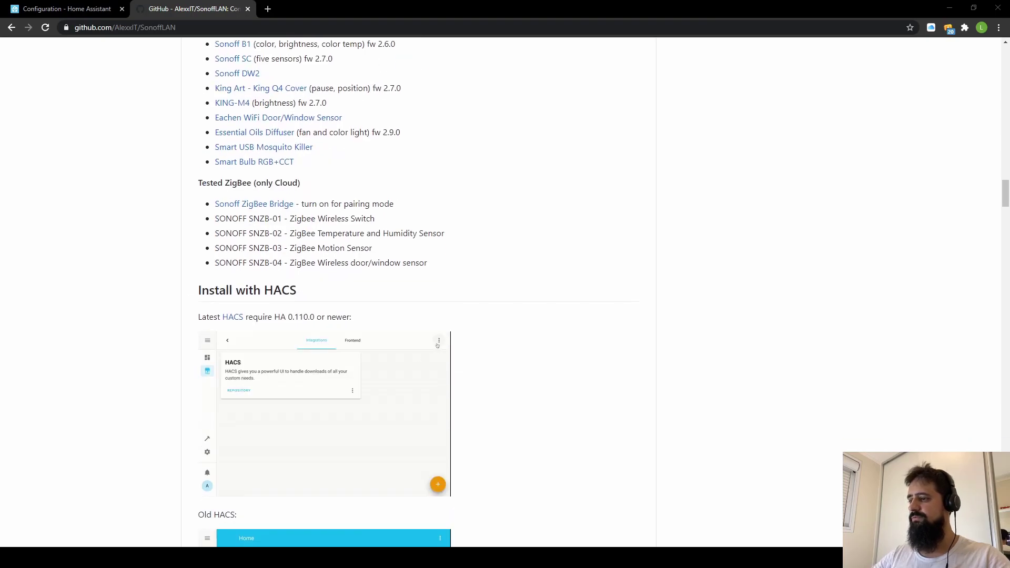
scroll(418, 291, up, 11)
scroll(418, 292, up, 15)
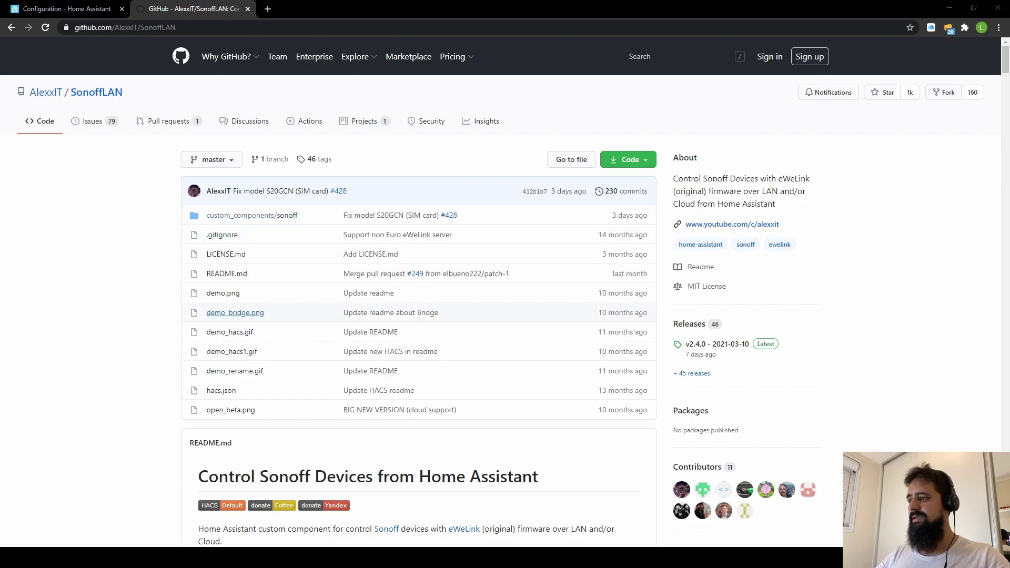
Show the SonoffLAN repository's download options and select SonoffLAN-master.zip in the Downloads\HA folder in File Explorer.
click(644, 160)
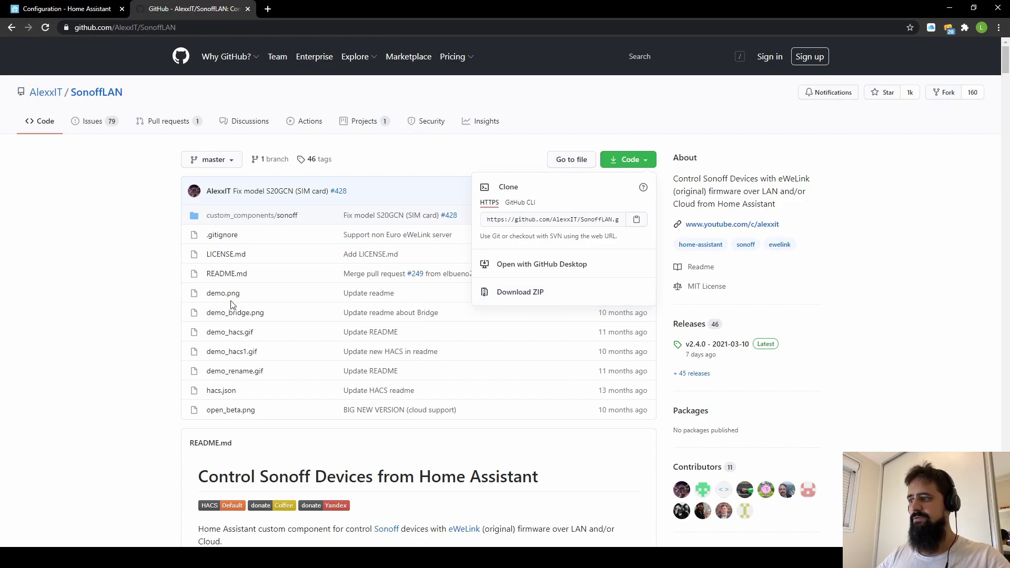
click(58, 246)
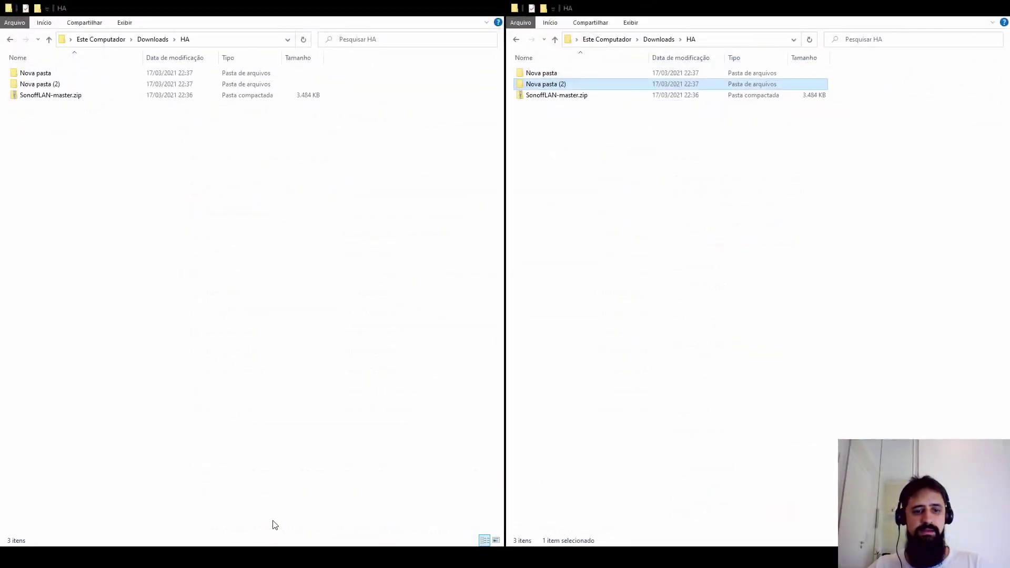
click(556, 96)
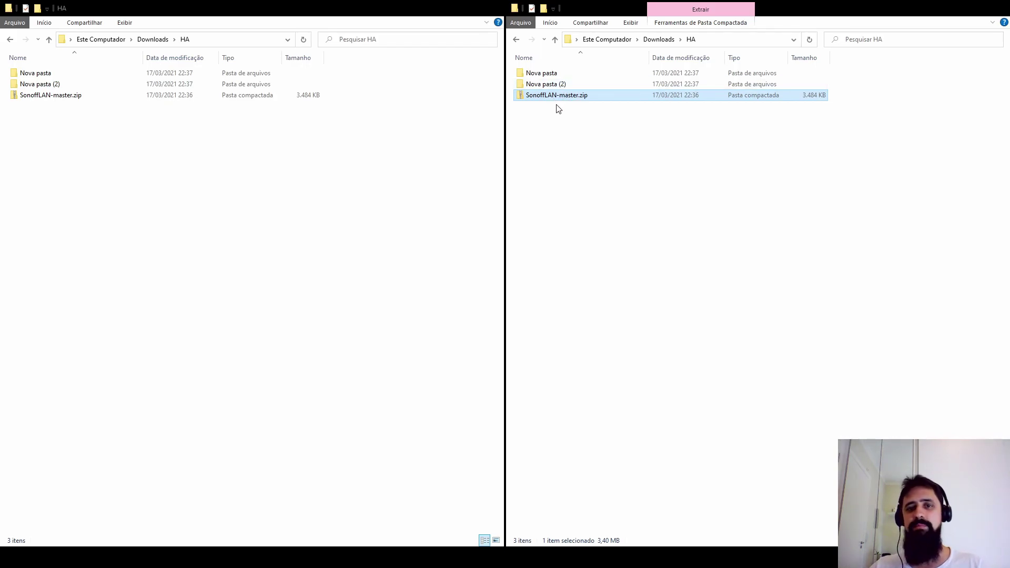
Go to the network location \\homeassistant.local in the other File Explorer window and open its config folder.
click(240, 42)
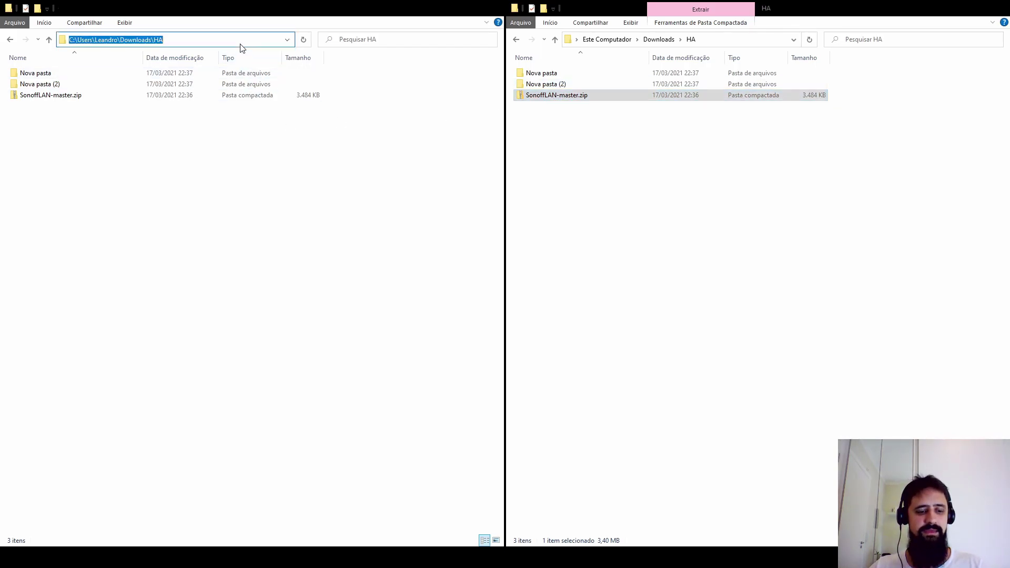
text(\\homeassistant)
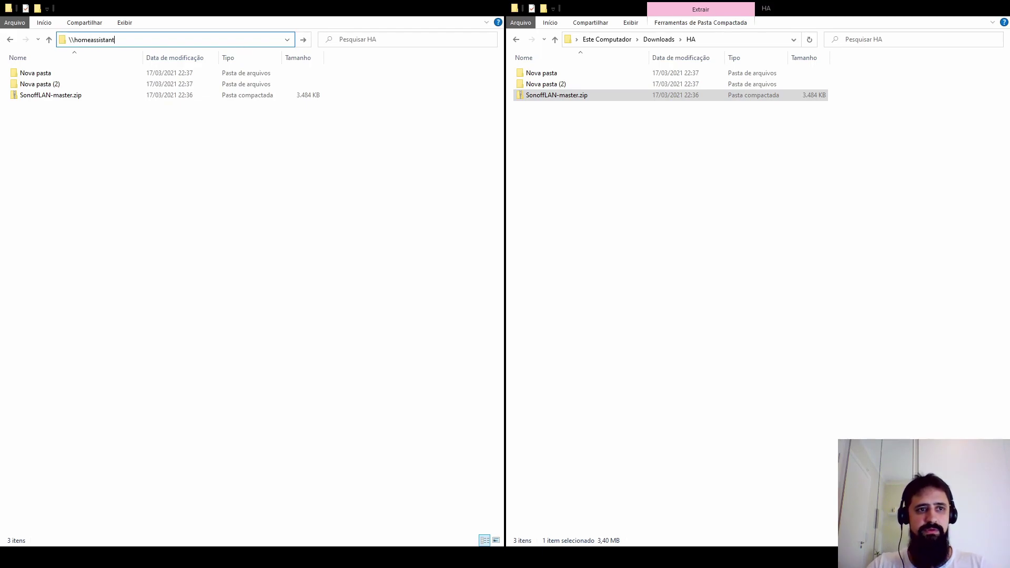
text(.local)
key(Return)
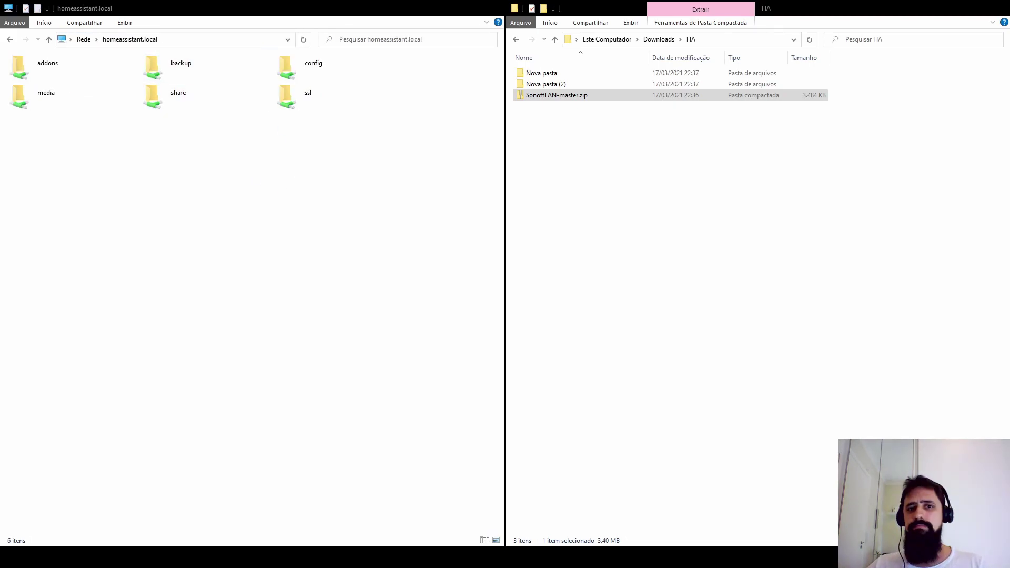
double_click(318, 72)
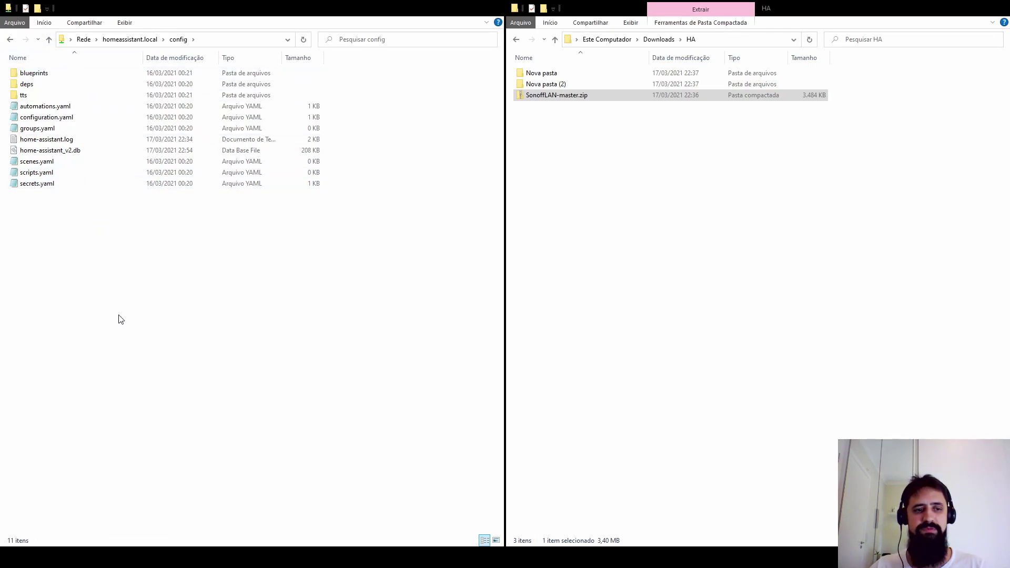
Create a folder named custom_components inside the config folder.
key(ctrl+shift+n)
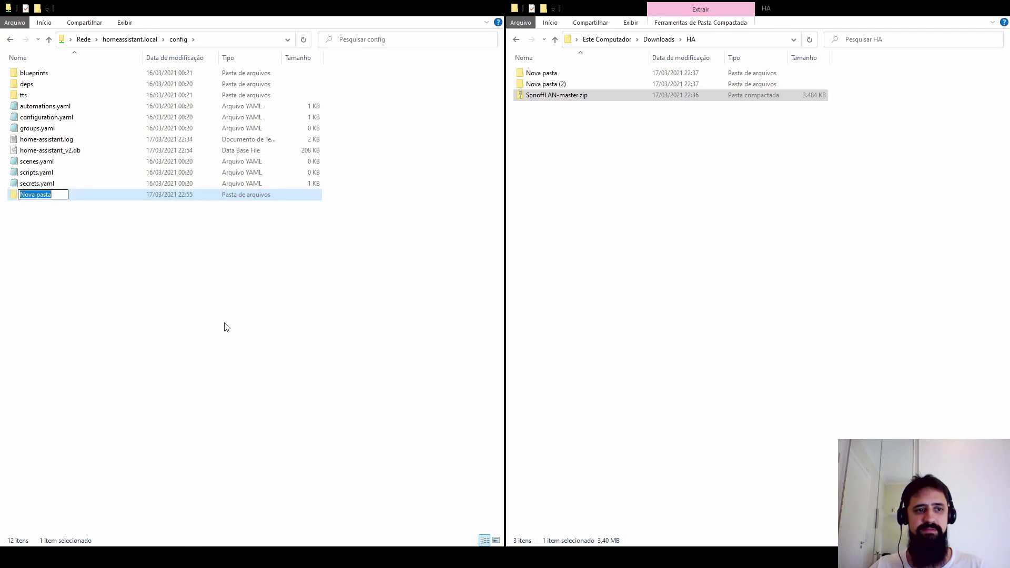
text(custom)
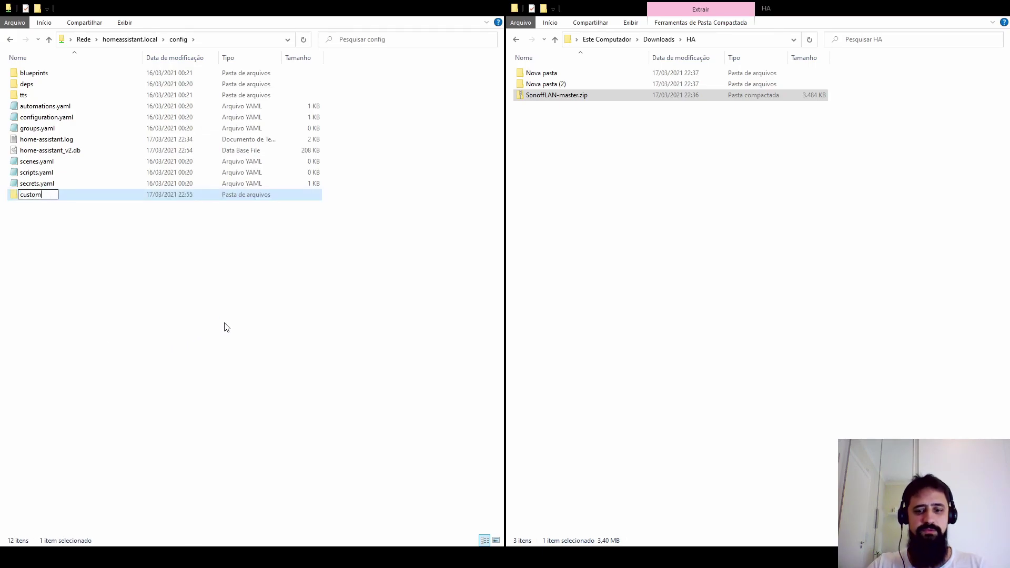
text(_)
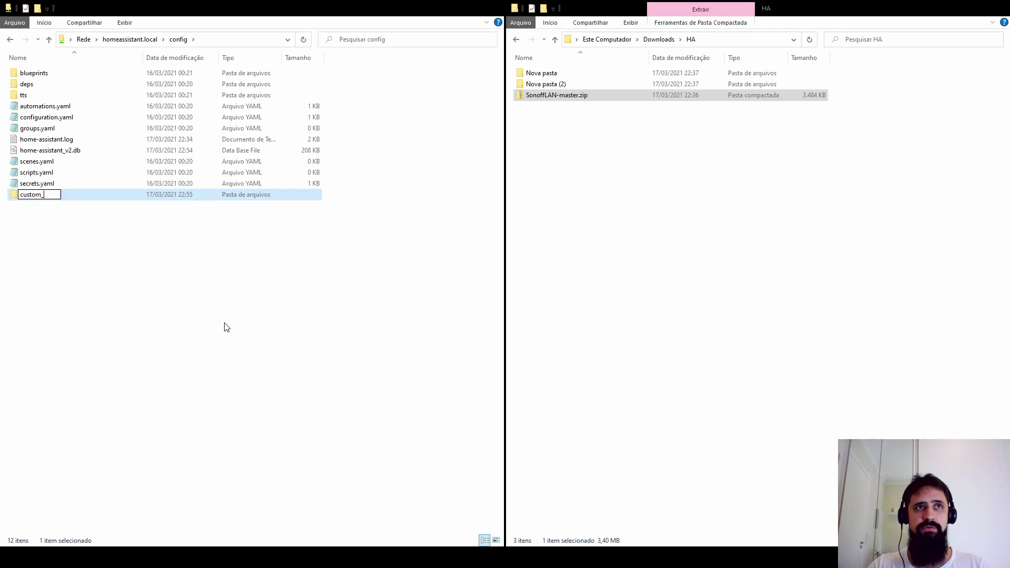
text(components)
key(Return)
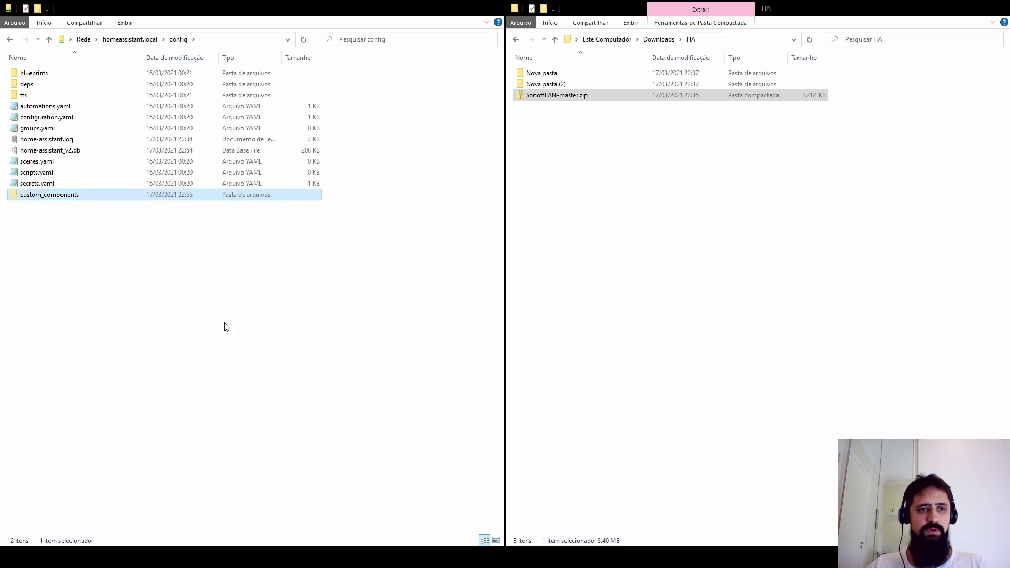
Return to the homeassistant.local root, reopen config and open the custom_components folder.
click(156, 41)
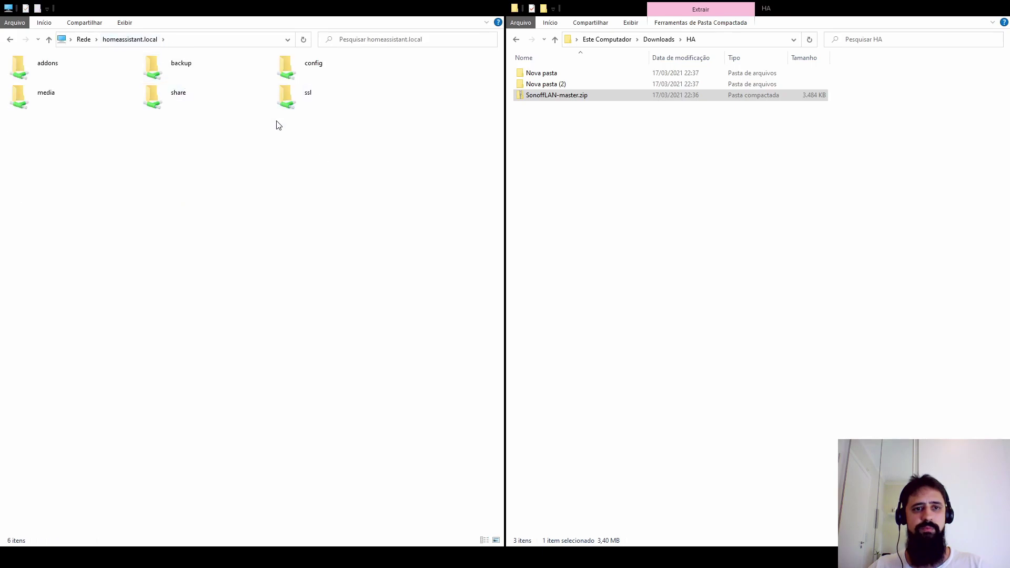
double_click(288, 75)
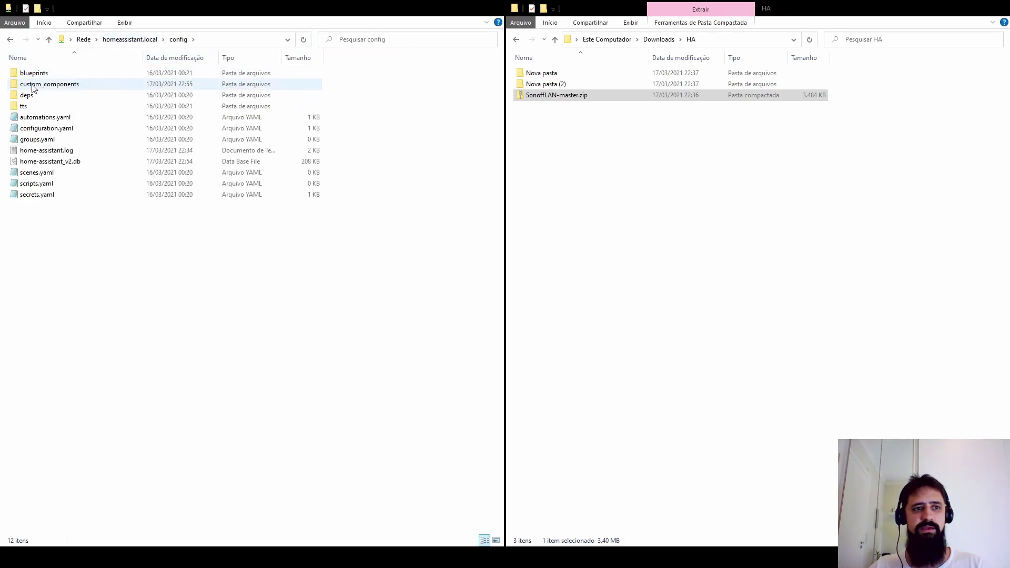
double_click(87, 87)
Copy the sonoff folder from custom_components inside SonoffLAN-master.zip into Home Assistant's config\custom_components folder.
click(547, 97)
double_click(546, 98)
click(546, 82)
double_click(546, 77)
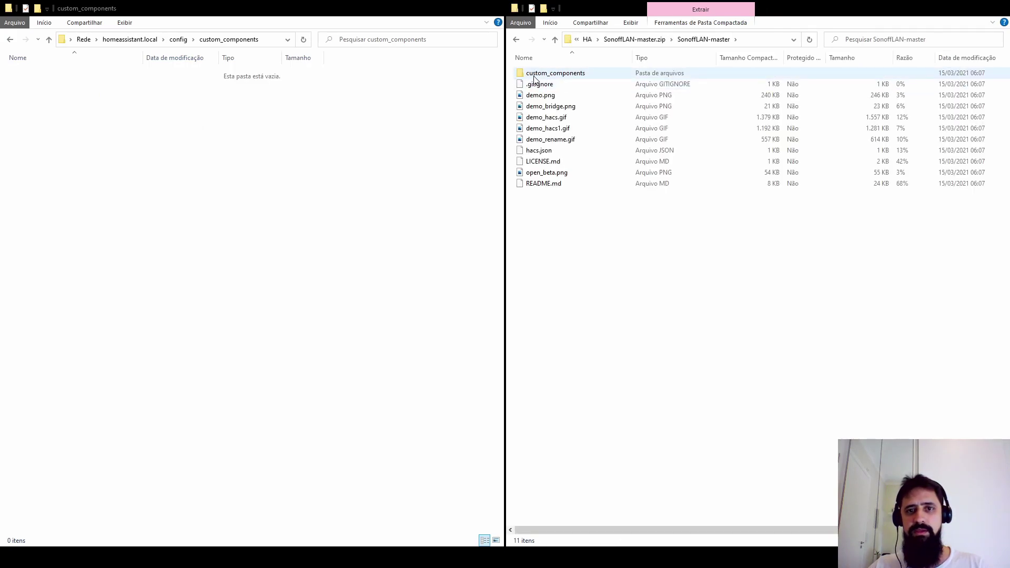
double_click(548, 77)
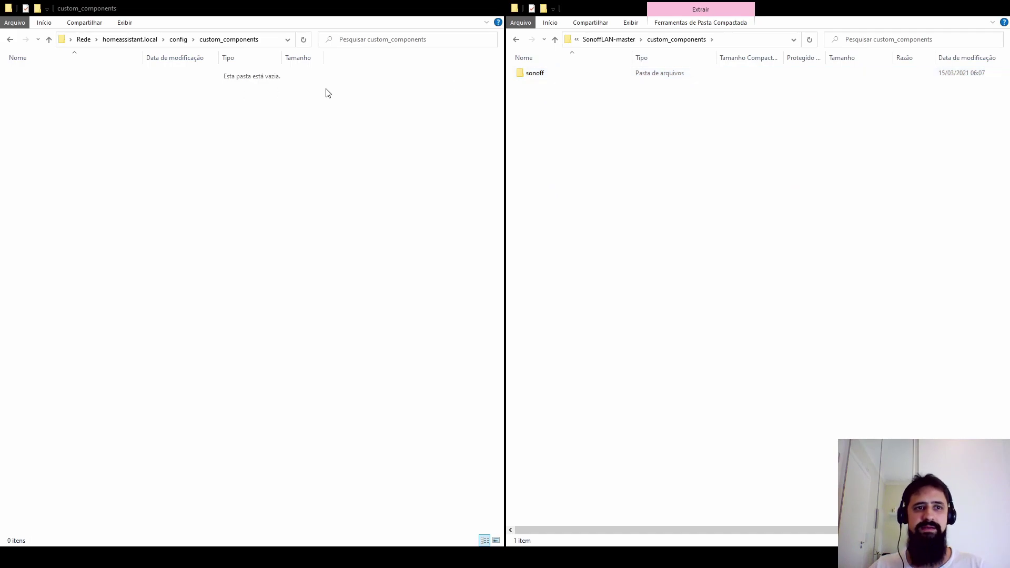
click(537, 77)
click(160, 133)
key(ctrl+v)
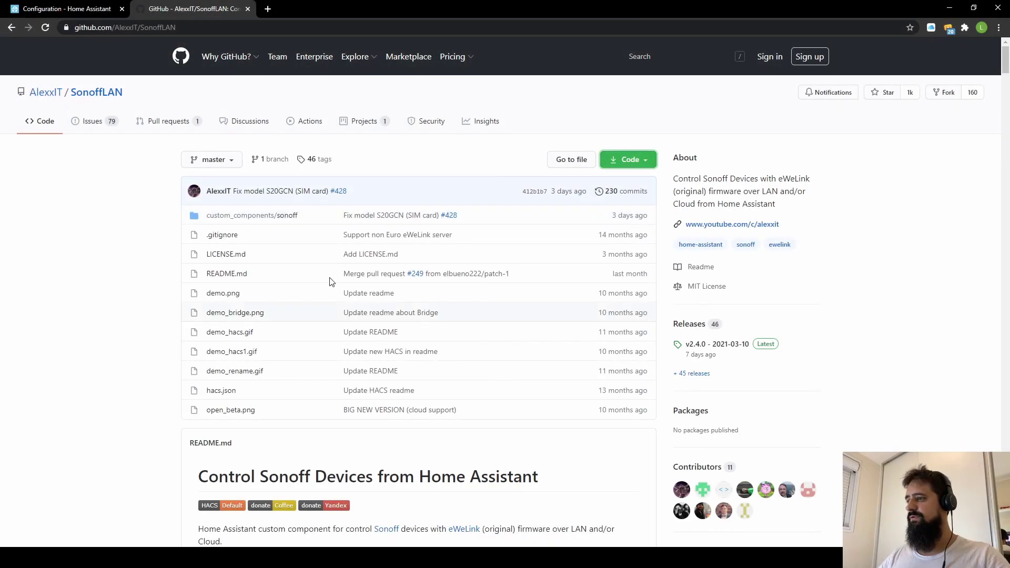
Switch back to Home Assistant and open /config/secrets.yaml in the File editor.
click(91, 10)
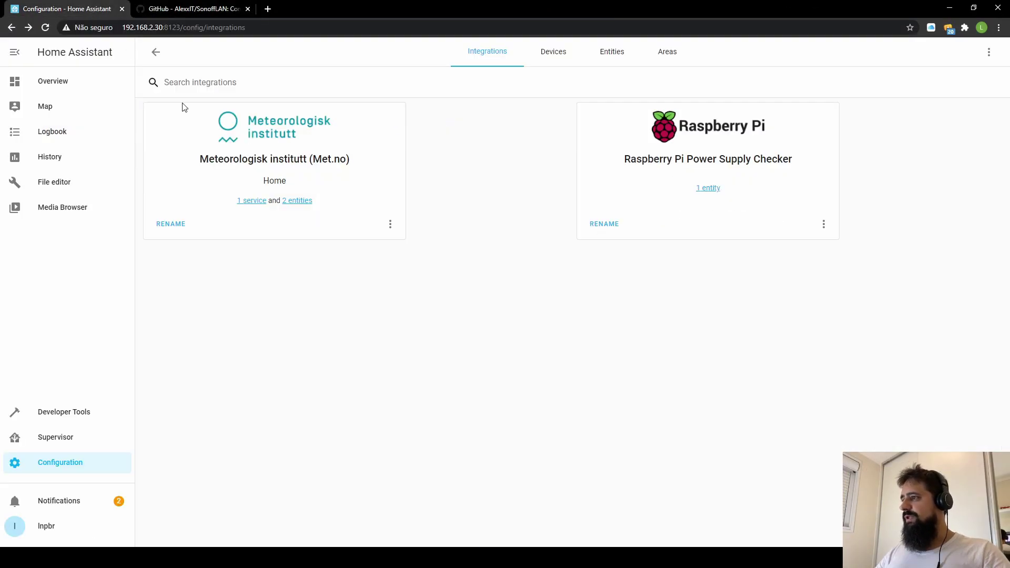
click(42, 184)
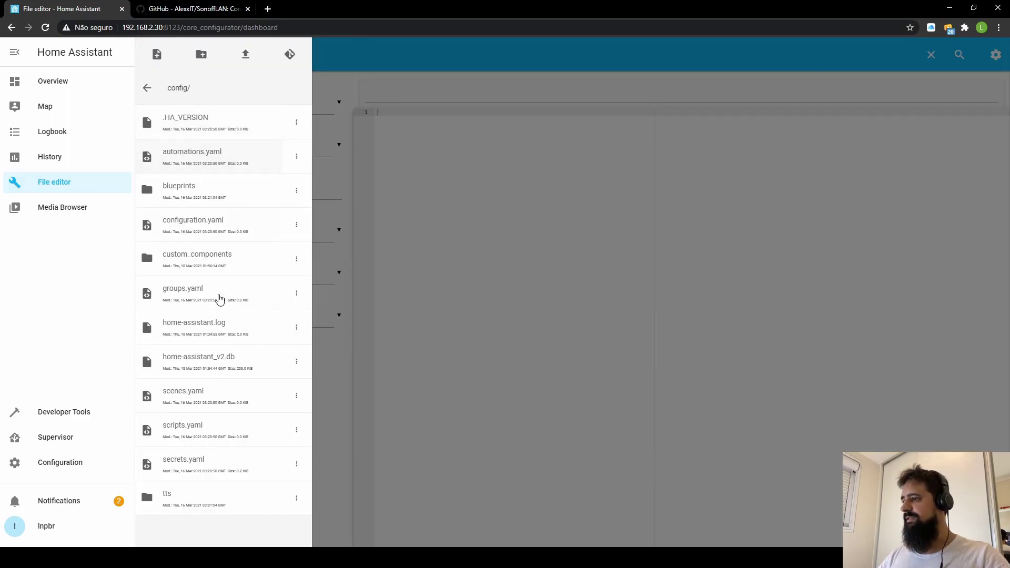
click(314, 89)
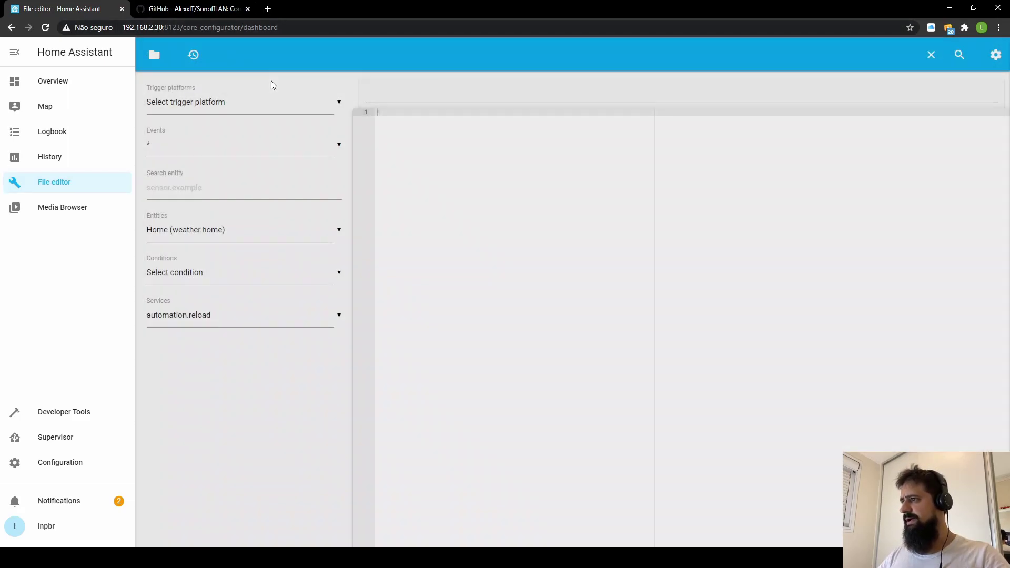
click(155, 56)
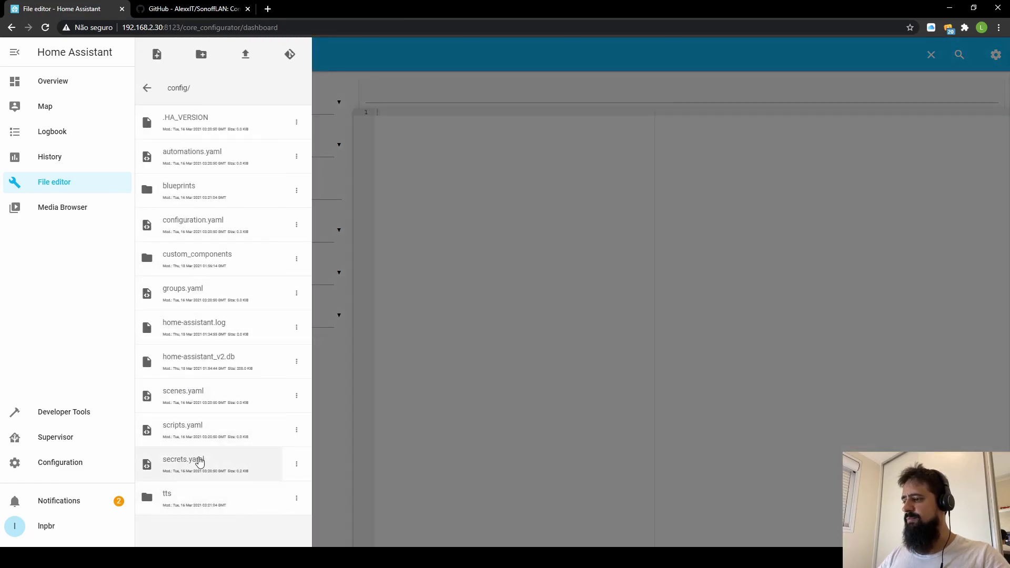
click(182, 462)
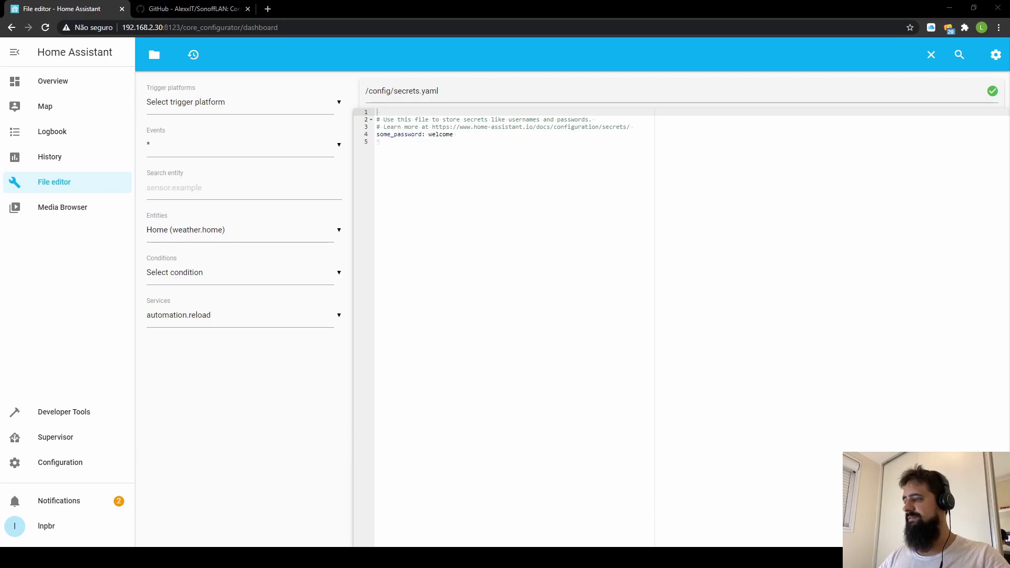
Add sonoffuser and sonoffpass entries at the end of secrets.yaml, holding the Sonoff account login and the account password.
text(sonoffuser: login sonoffpass: senha)
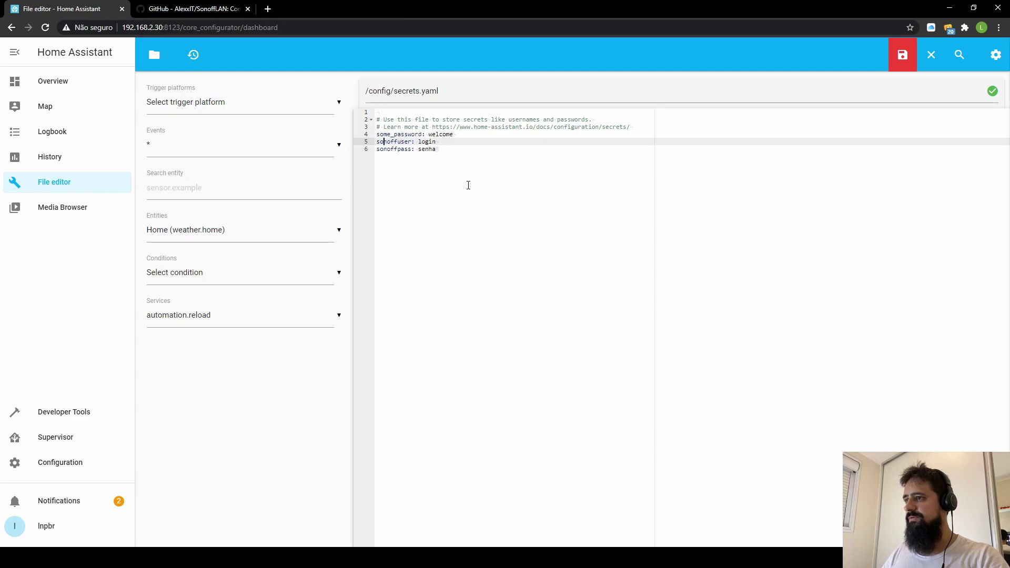
Review the sonoffuser key name and the sonoffpass value in the new secrets.yaml entries.
key(shift+Left)
key(shift+Left)
key(shift+Left)
key(shift+Left)
key(shift+Left)
key(shift+Left)
key(shift+Left)
key(shift+Left)
key(shift+Left)
key(shift+Left)
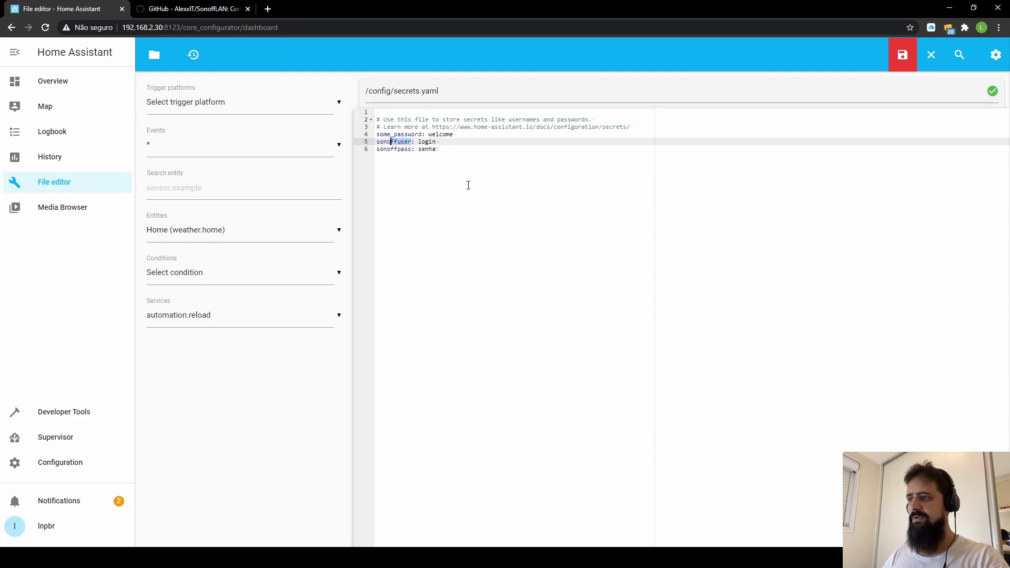
key(Down)
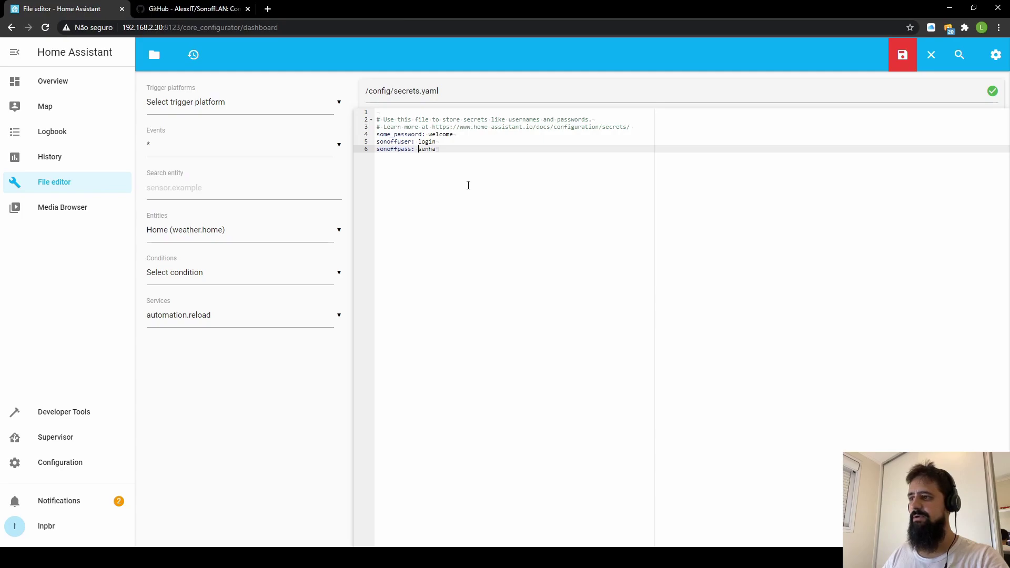
key(shift+Right)
key(shift+Right)
key(shift+Right)
key(shift+Right)
key(shift+Right)
key(Right)
key(Up)
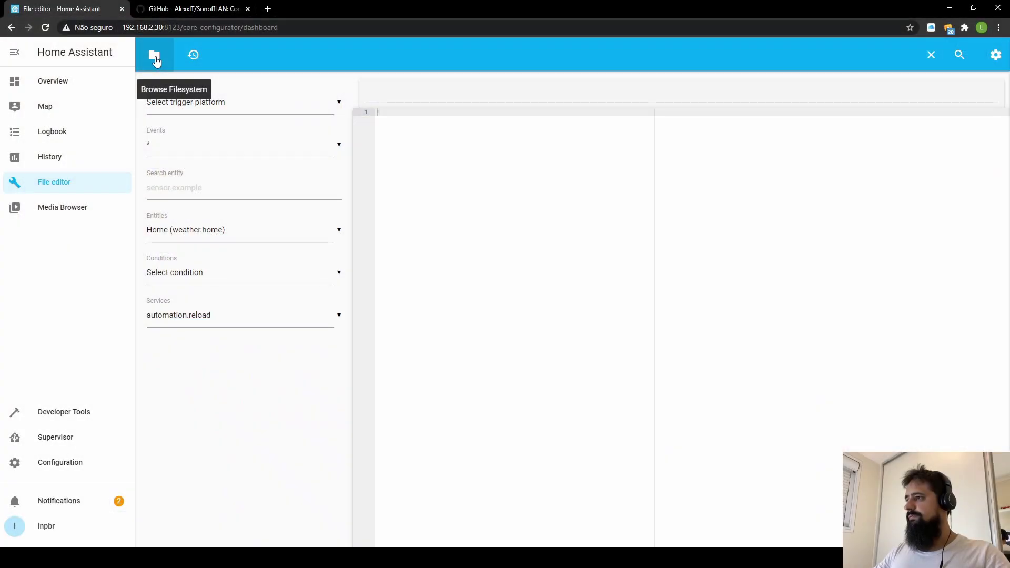
Open configuration.yaml from the config folder in the File editor.
click(154, 57)
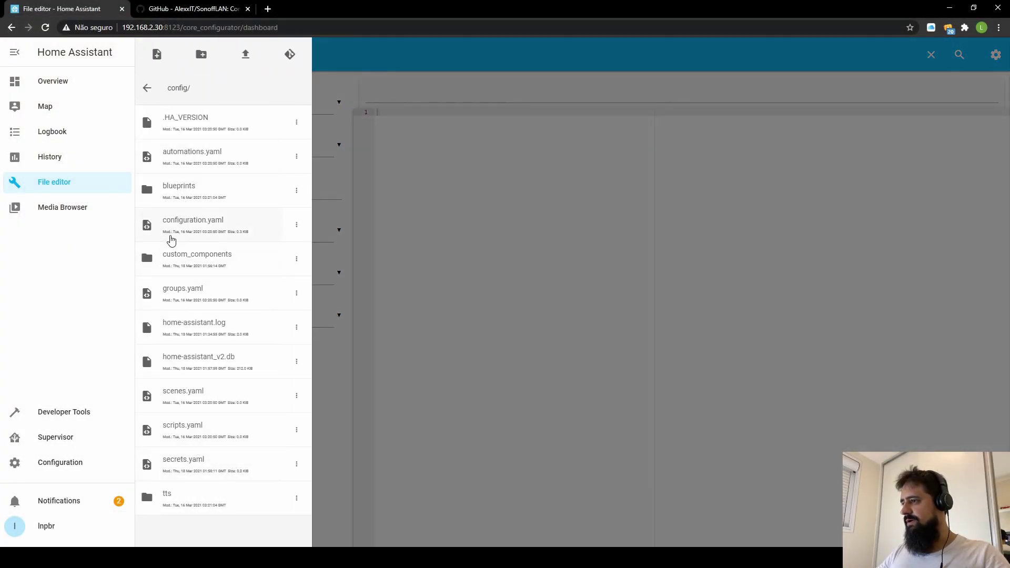
click(202, 223)
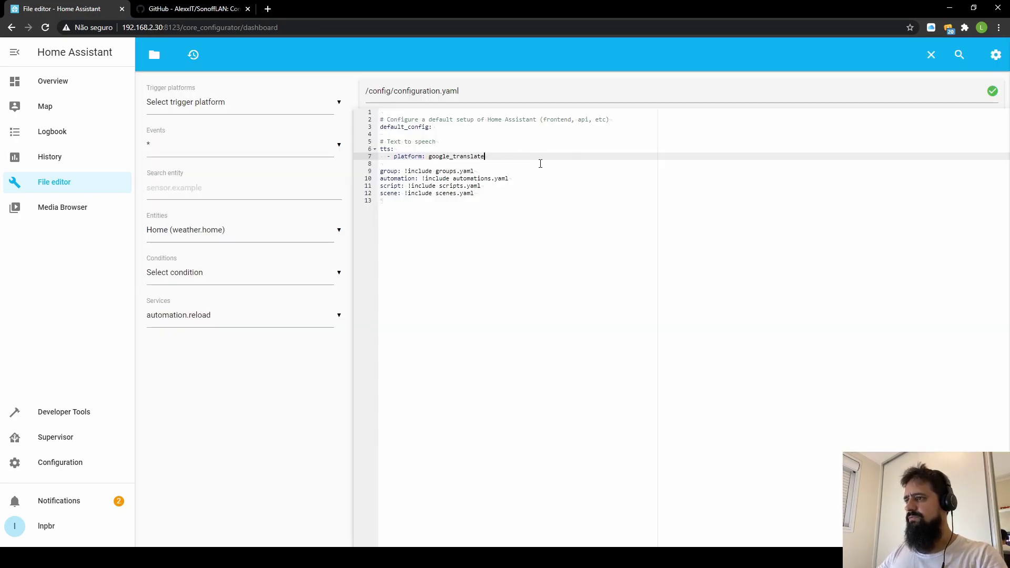
Append a sonoff block with !secret sonoffuser and sonoffpass credentials, force_update [temperature, power], scan_interval '00:05:00' and sensors [temperature, humidity, power, current, voltage].
key(Down)
key(Down)
key(Down)
key(Down)
key(Down)
key(Down)
key(Return)
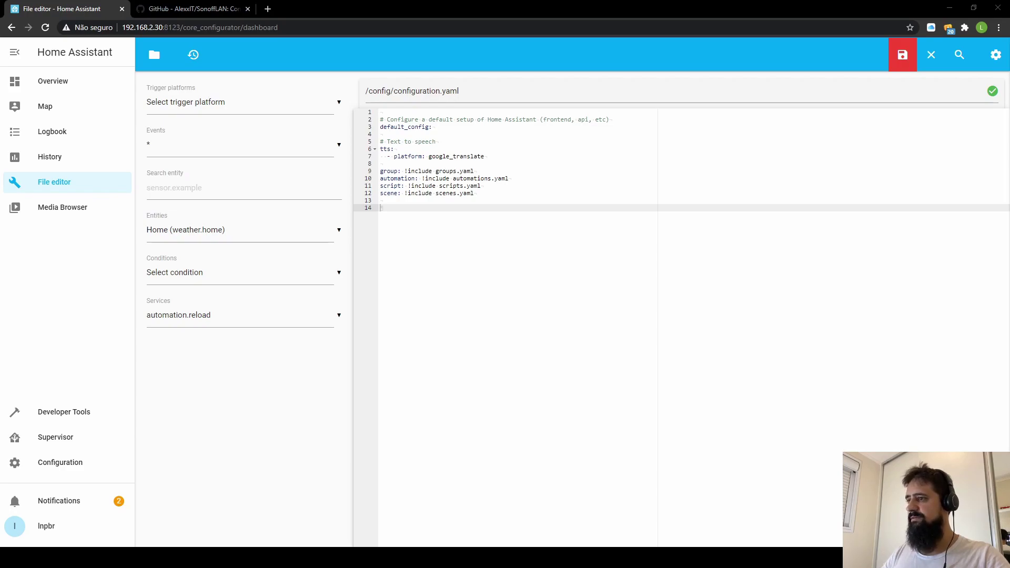
key(alt+Tab)
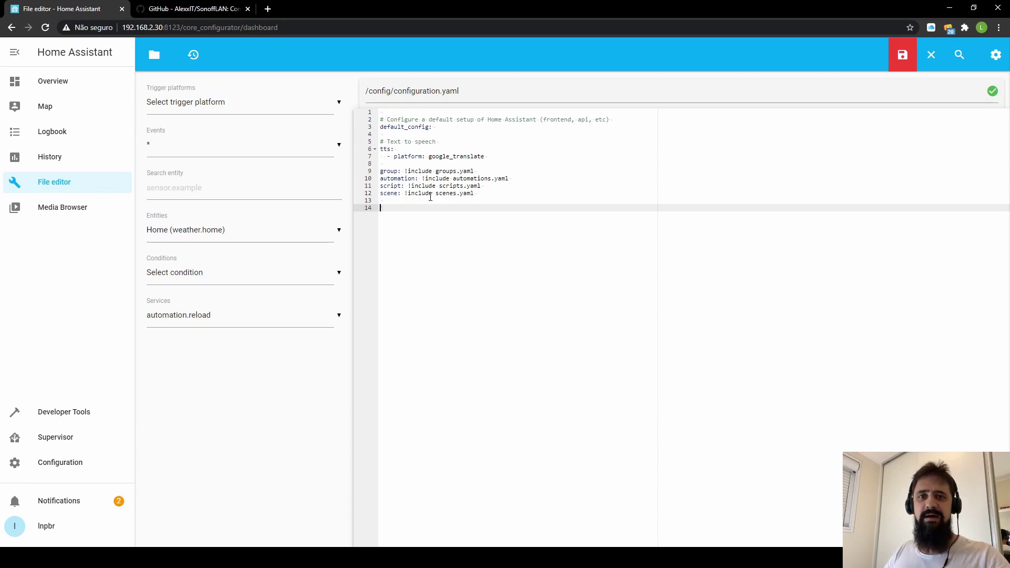
key(ctrl+v)
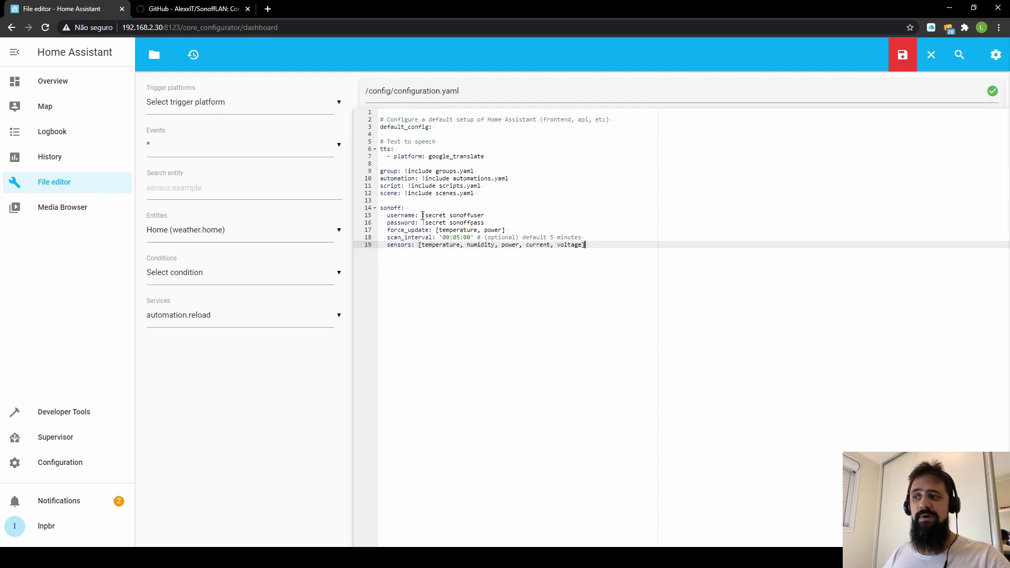
Examine the sonoff block's !secret references for username and password, and its force_update and sensors options.
drag(423, 216, 446, 216)
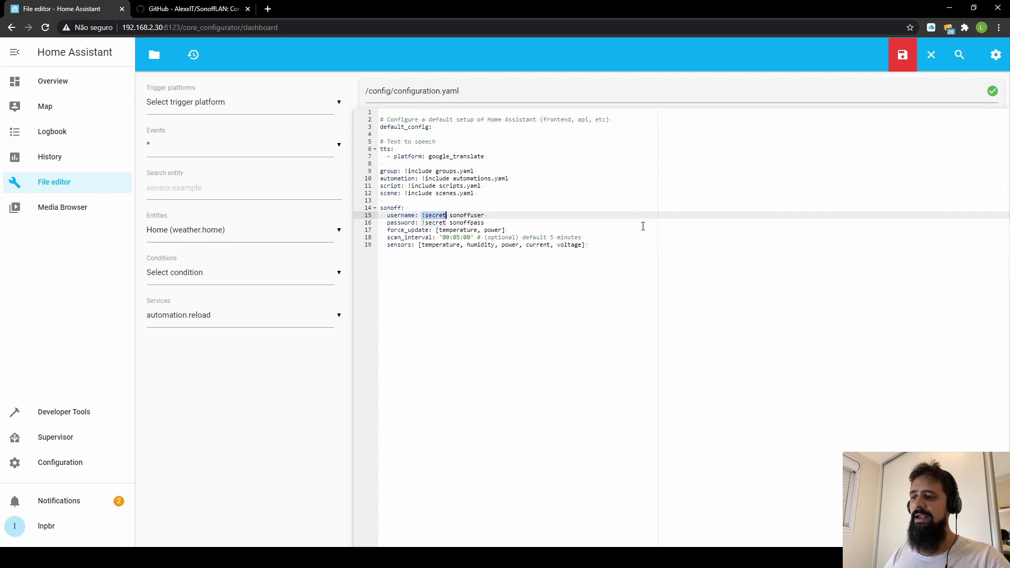
drag(450, 216, 484, 223)
click(472, 223)
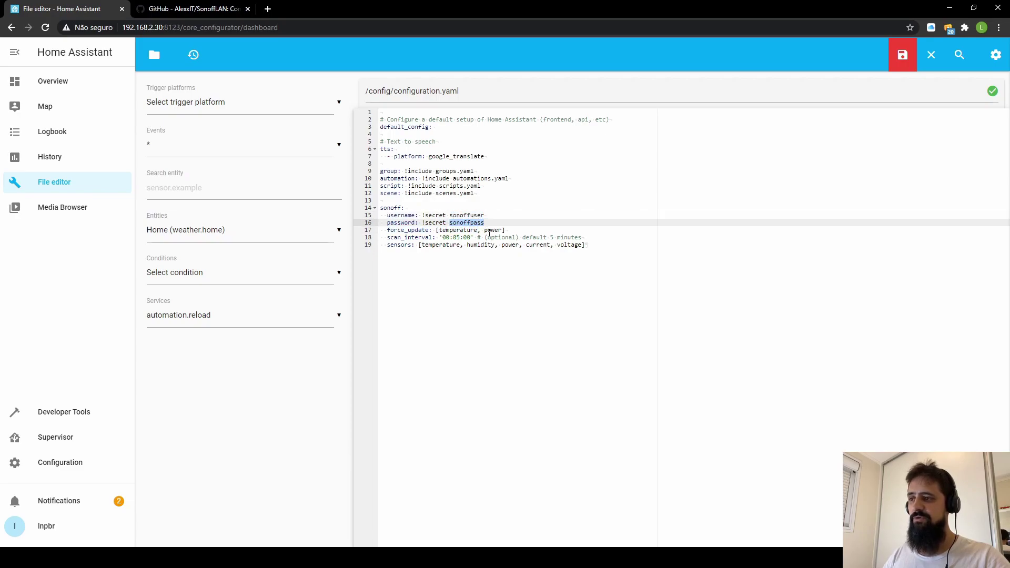
click(463, 215)
click(467, 222)
click(457, 231)
double_click(427, 215)
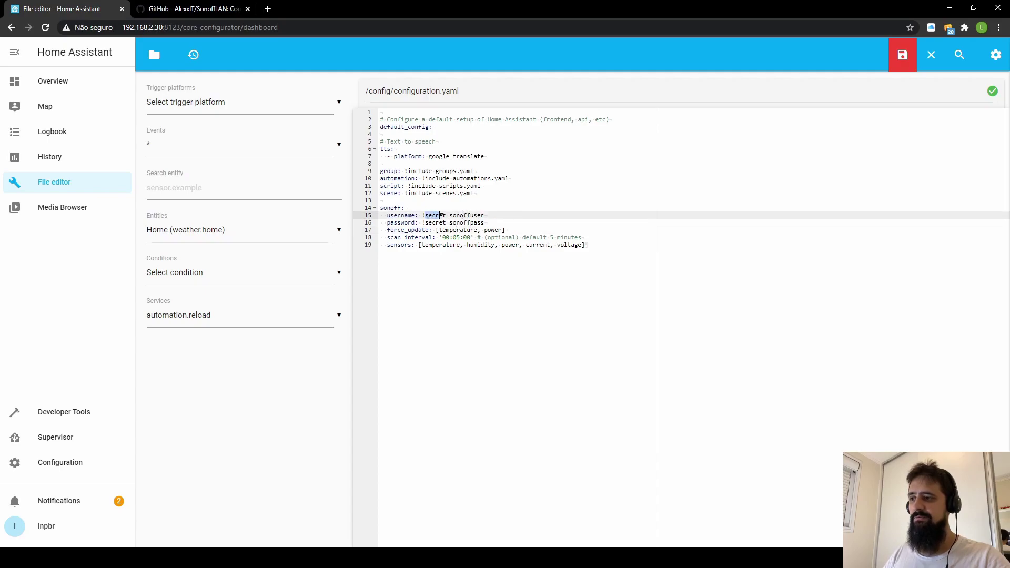
drag(450, 215, 484, 223)
double_click(434, 223)
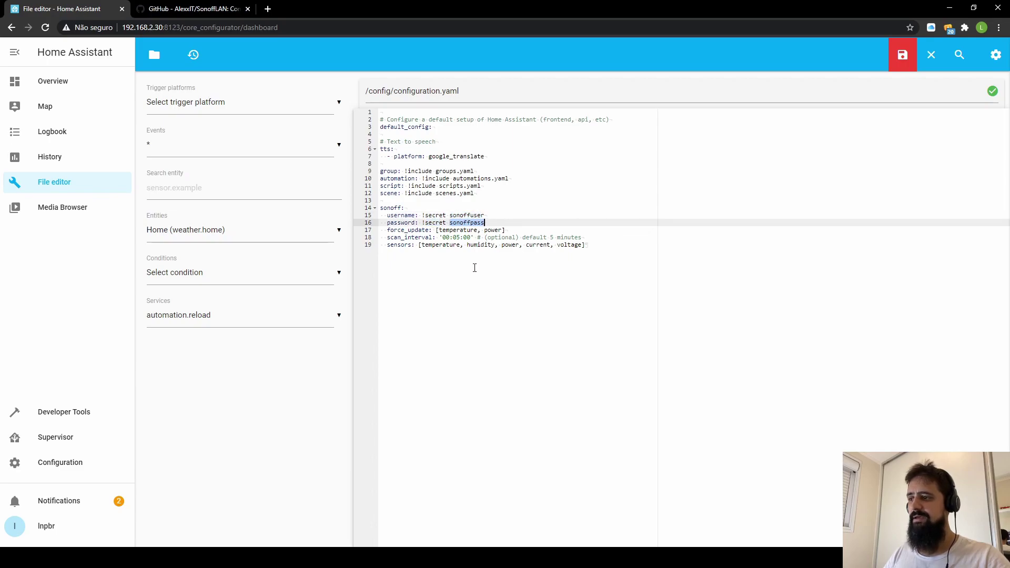
drag(394, 230, 508, 230)
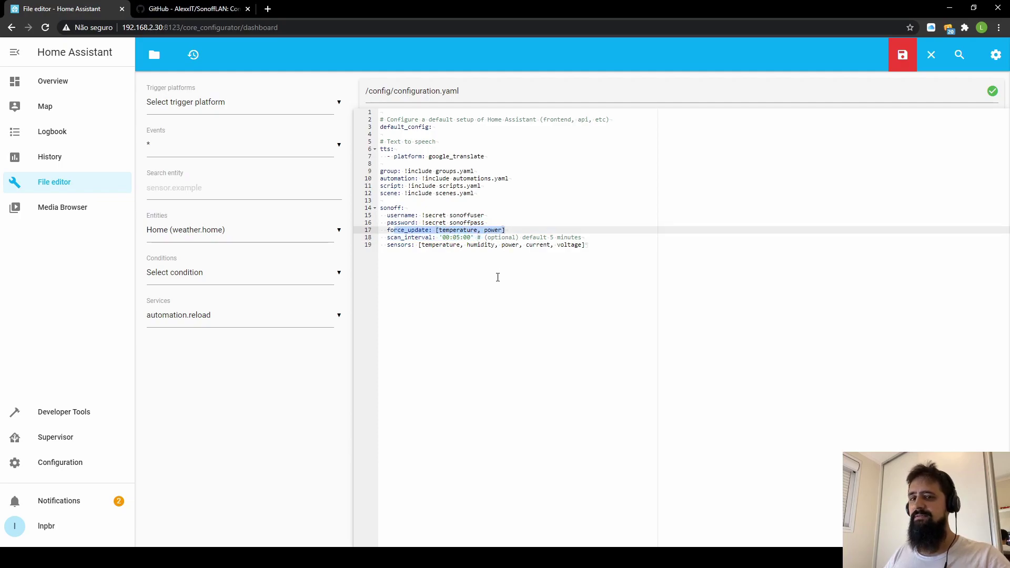
click(387, 244)
key(shift+End)
drag(446, 249, 587, 245)
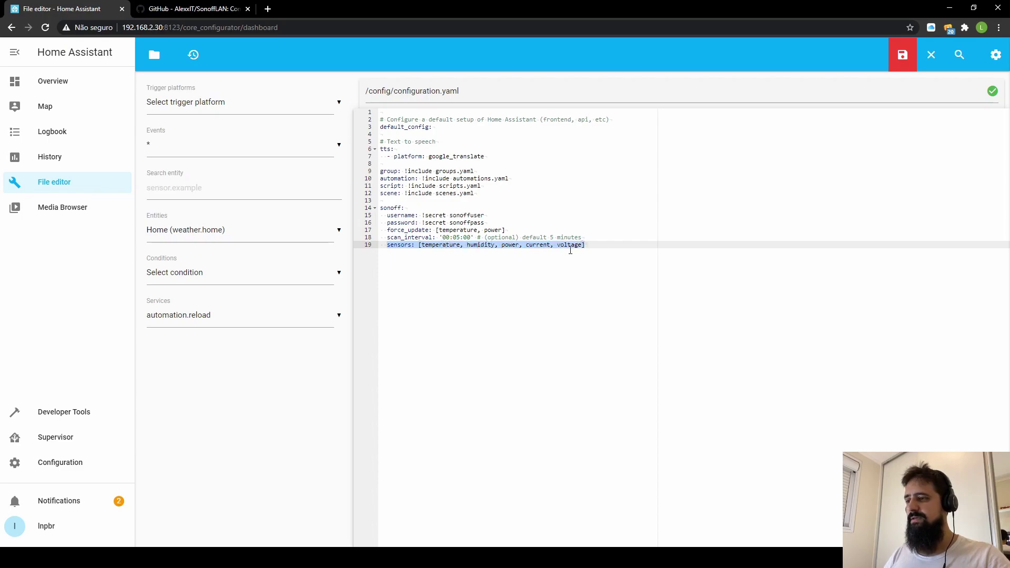
click(591, 237)
Save the changes to configuration.yaml.
click(903, 55)
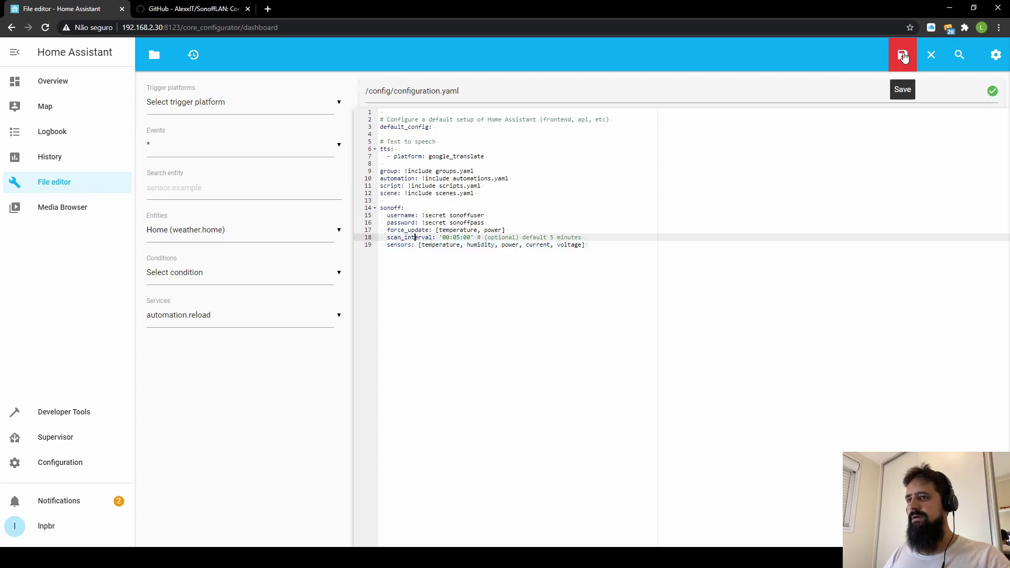
click(415, 237)
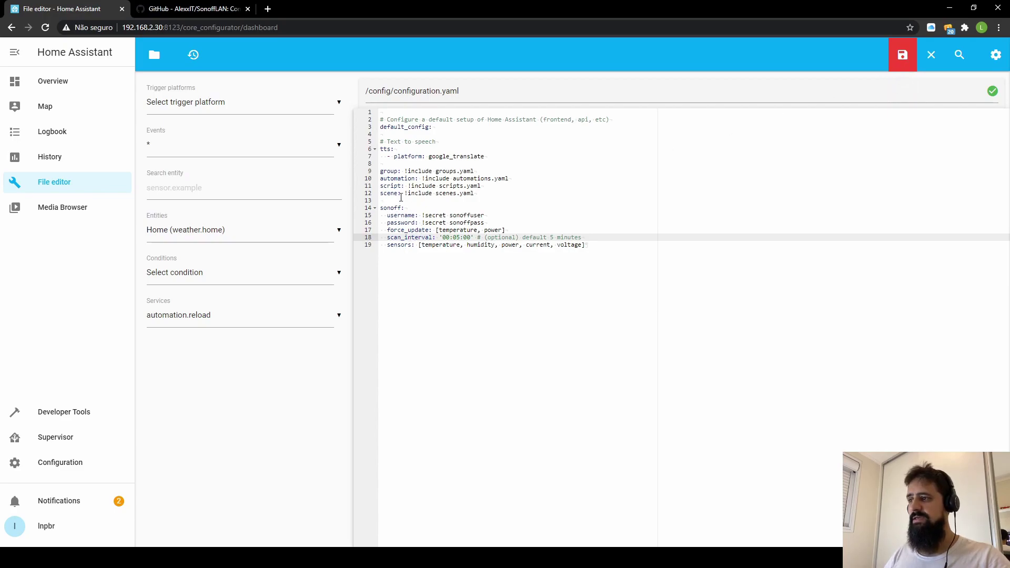
click(903, 58)
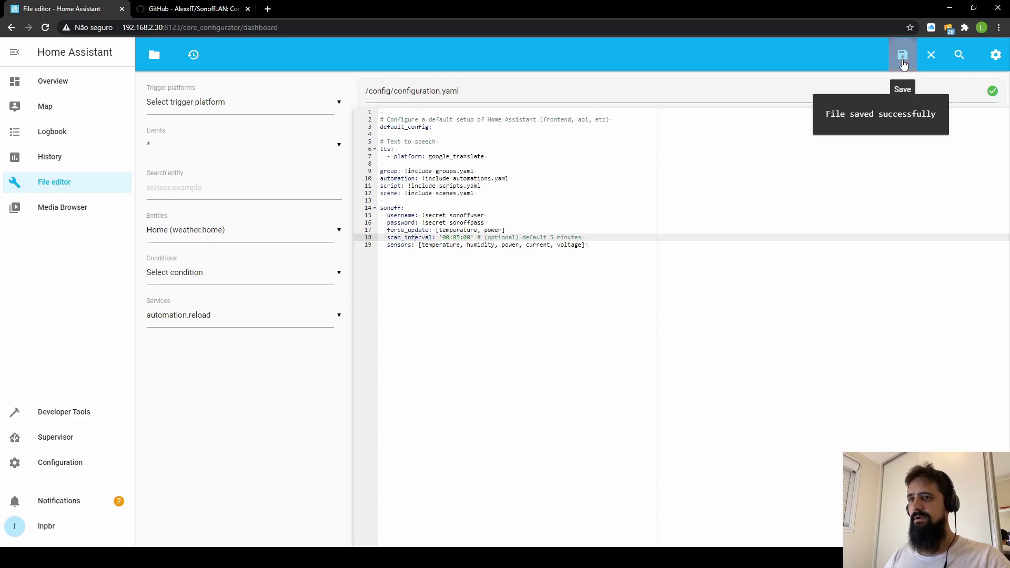
Open the Server Controls page in Home Assistant's configuration and view the available server options.
click(57, 463)
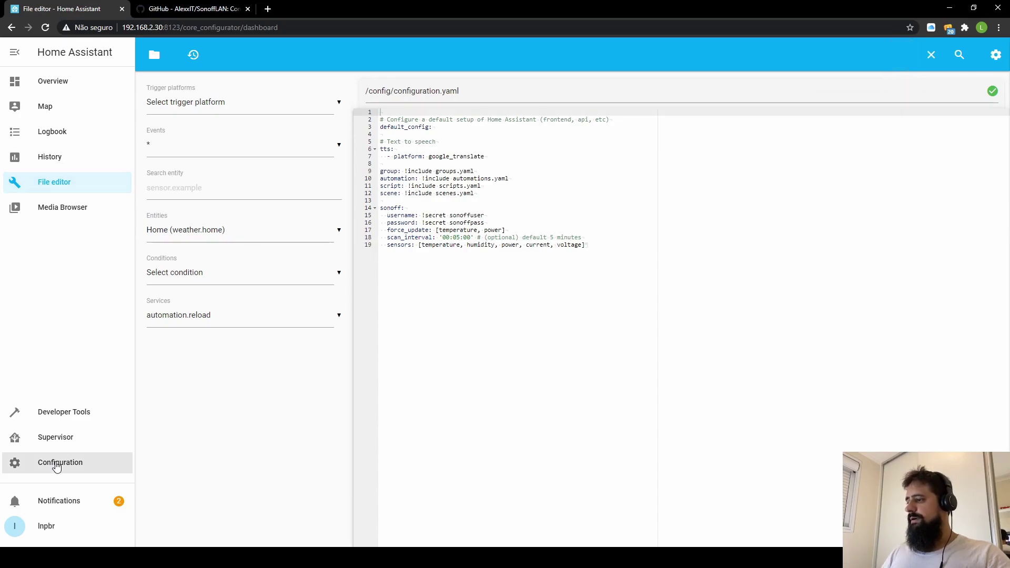
scroll(650, 264, down, 7)
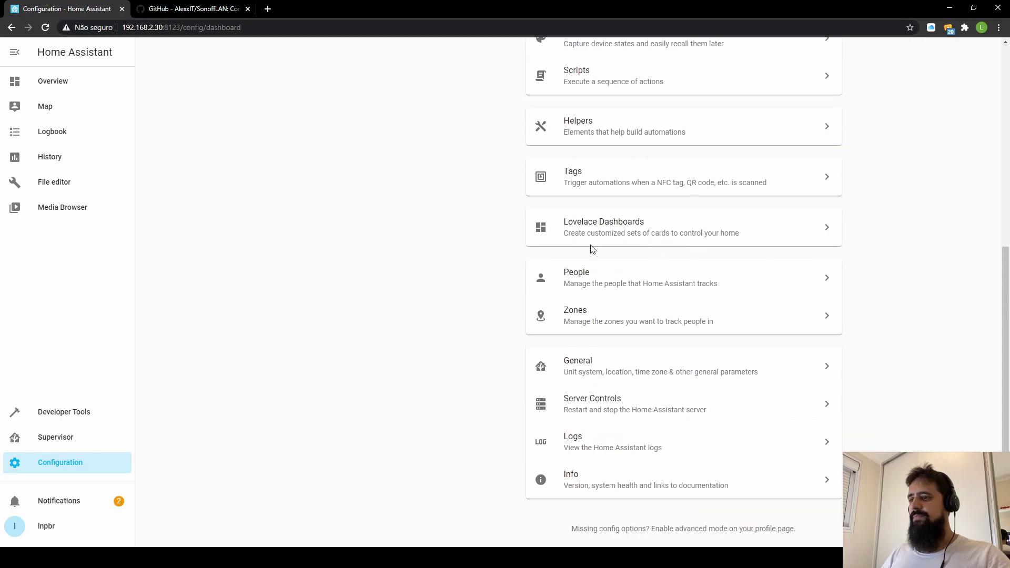
click(588, 406)
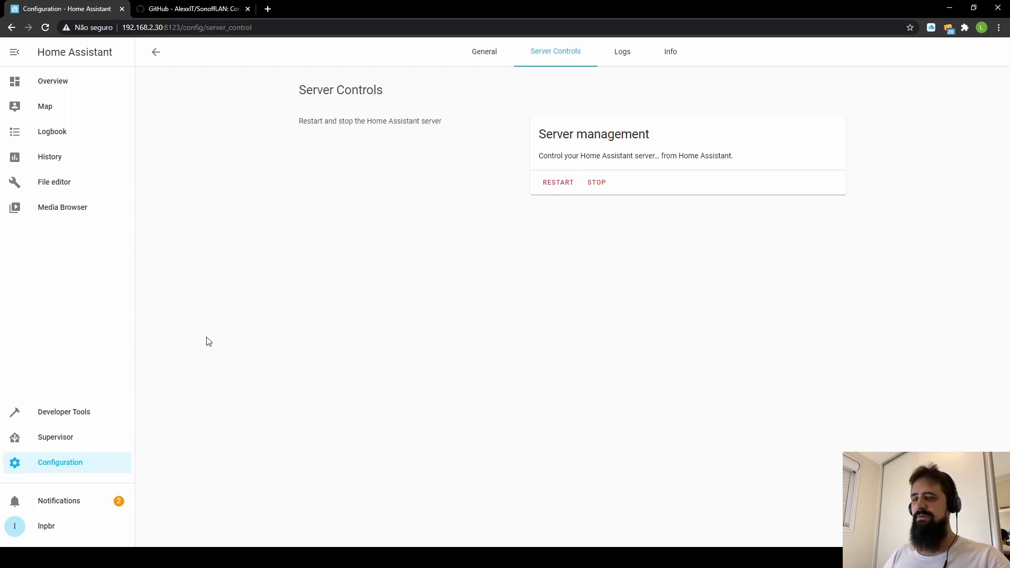
Enable Advanced Mode in the user profile settings.
click(46, 532)
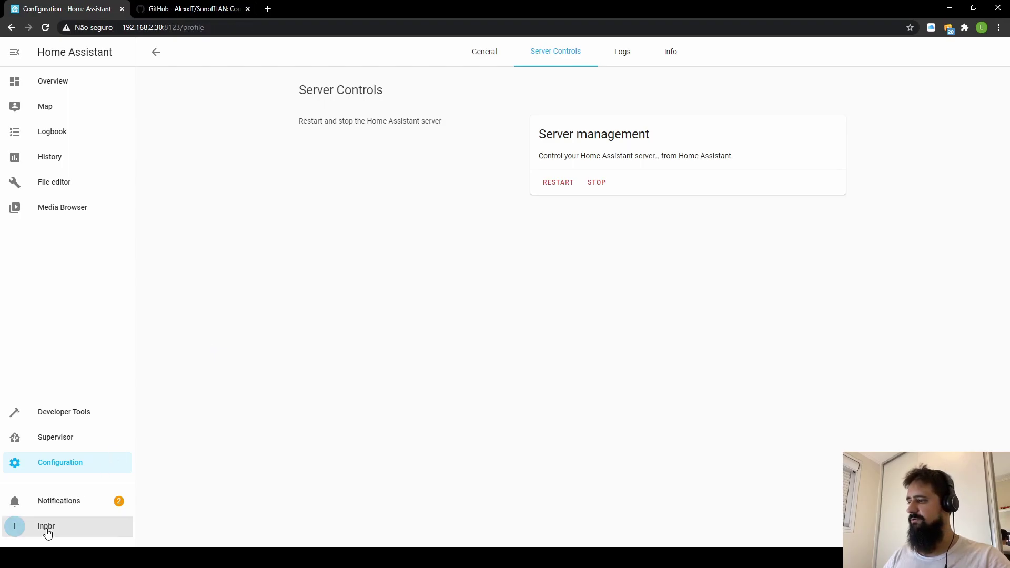
scroll(501, 240, down, 3)
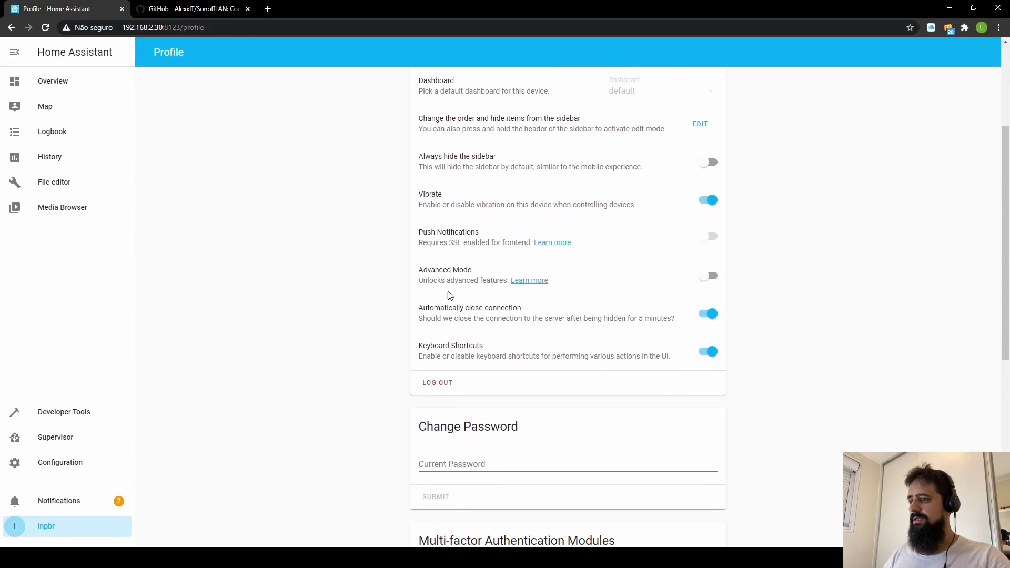
drag(419, 276, 605, 290)
click(707, 276)
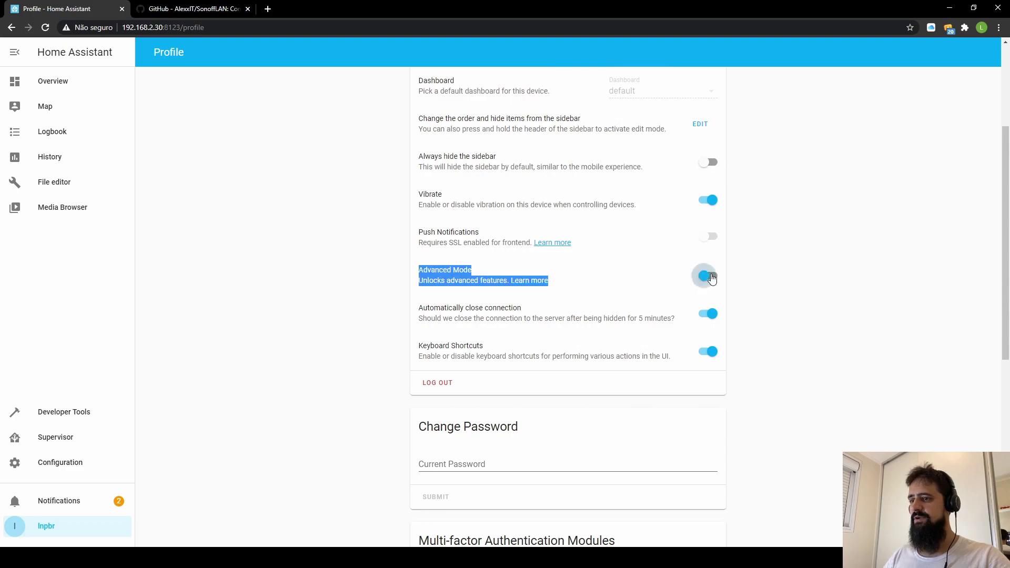
Return to the Server Controls page in Configuration and look over its advanced options.
click(54, 463)
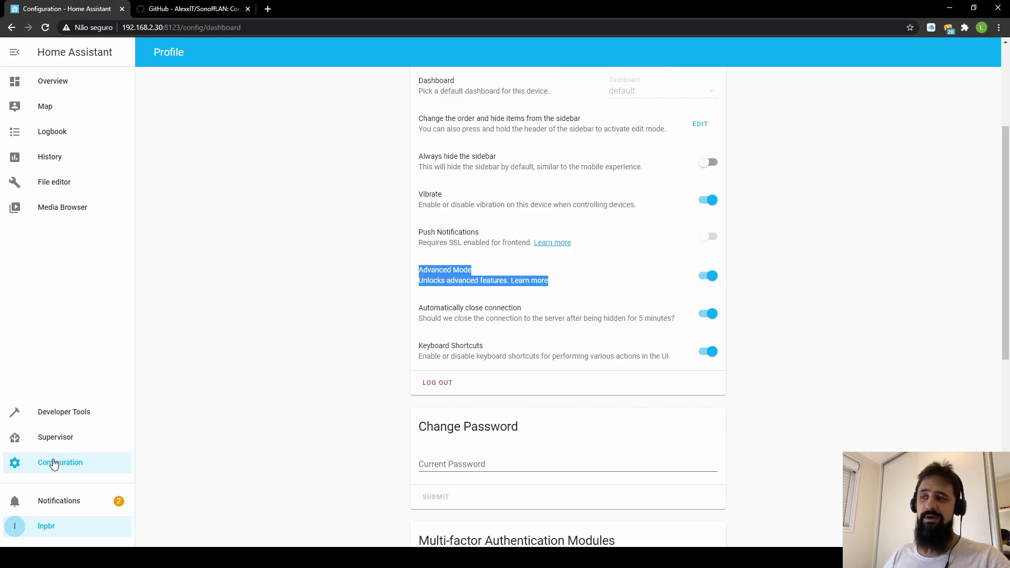
scroll(430, 309, down, 4)
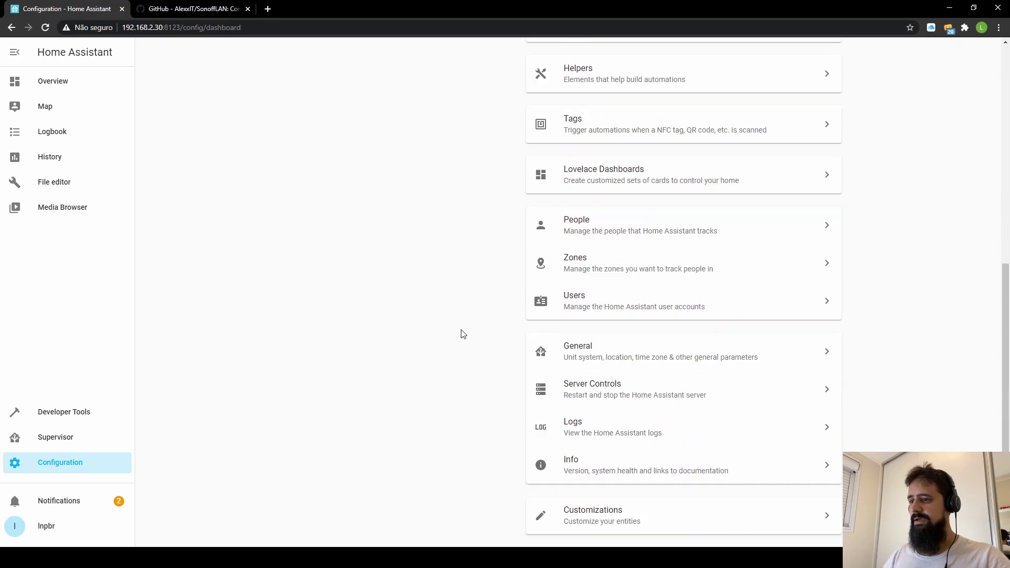
click(584, 393)
scroll(681, 243, down, 4)
scroll(680, 247, up, 4)
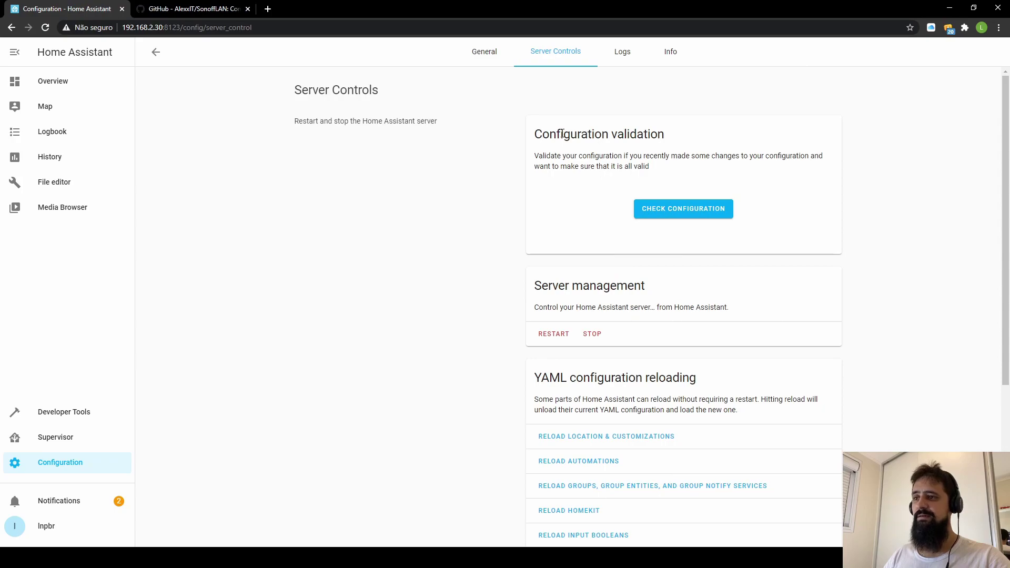
Run the configuration validation check and read its result.
drag(534, 138, 720, 182)
click(720, 182)
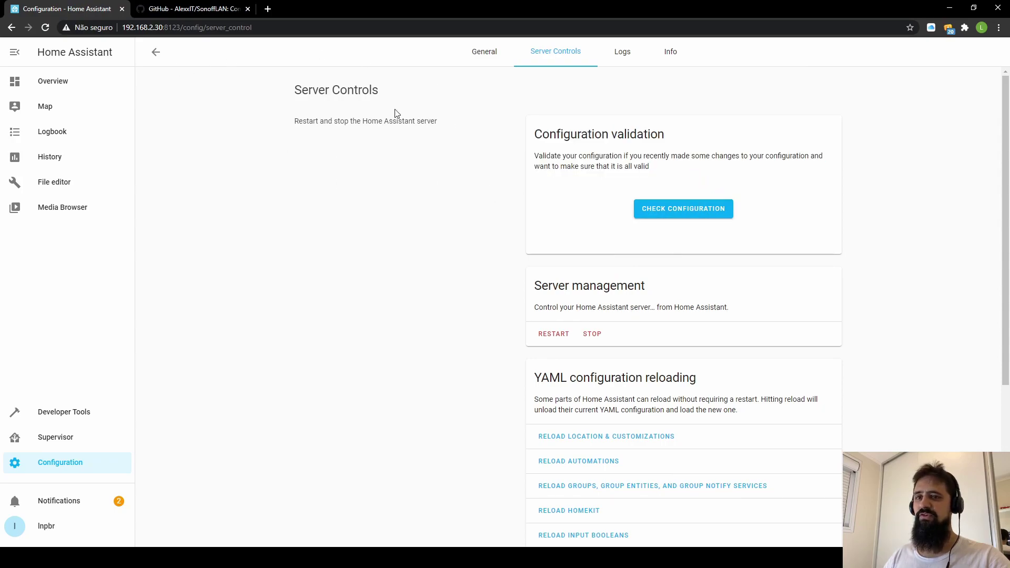
click(681, 210)
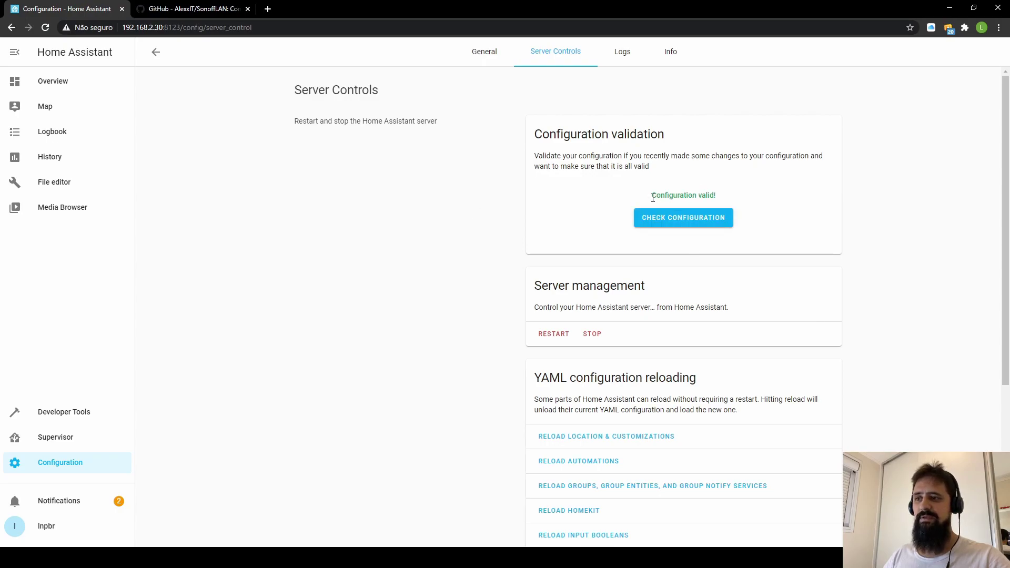
drag(652, 196, 726, 197)
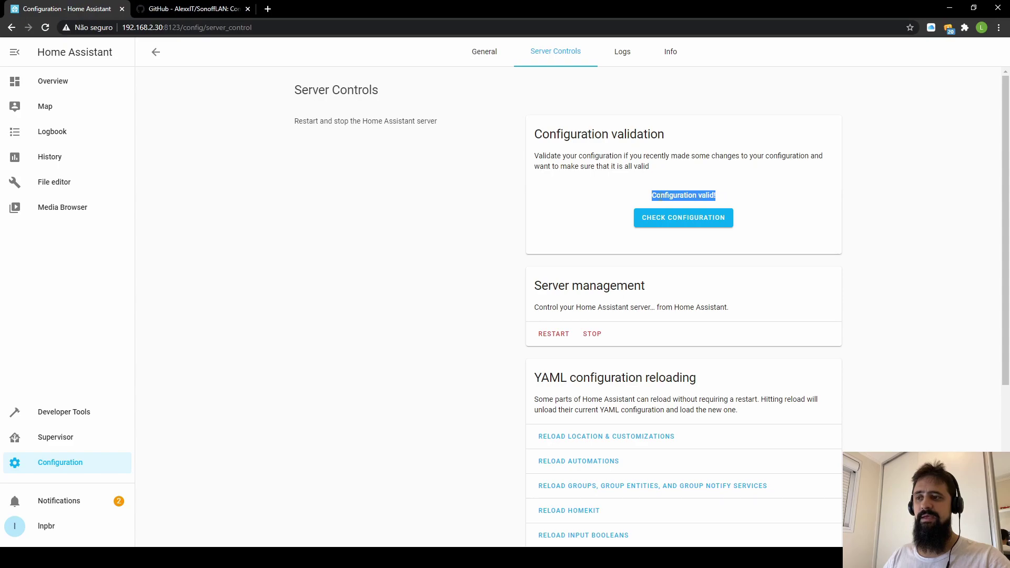
drag(650, 198, 727, 200)
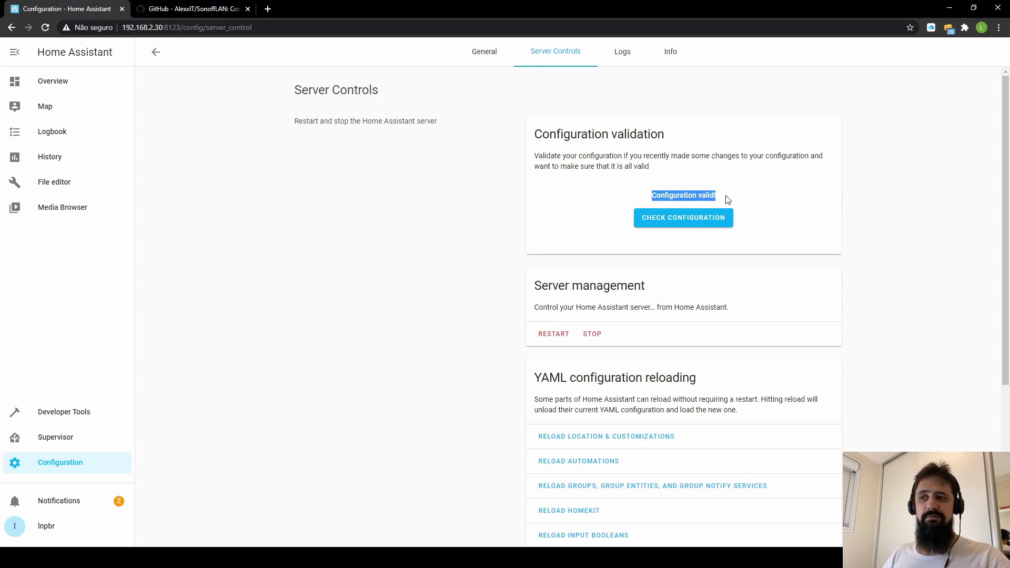
click(692, 193)
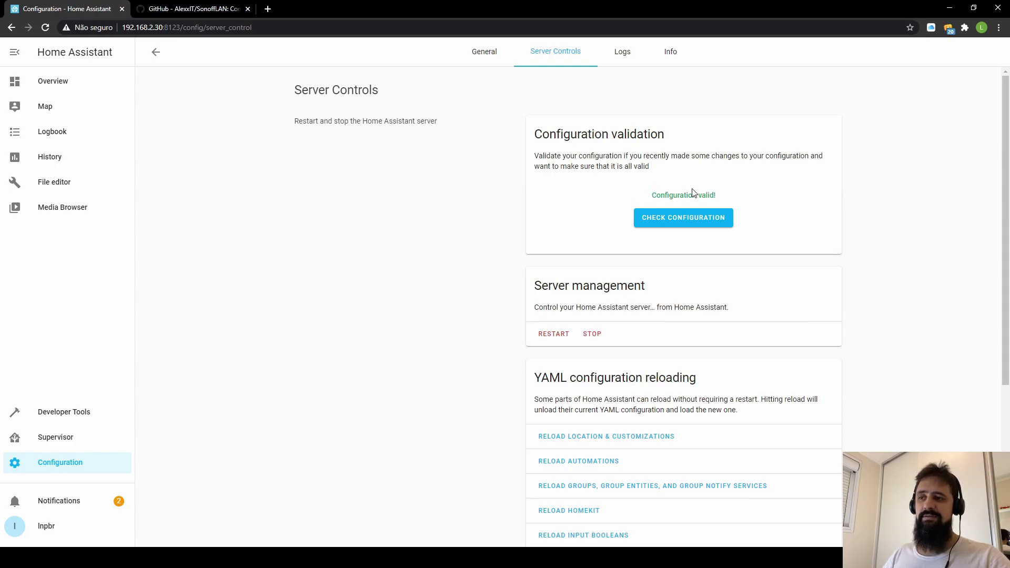
Restart the Home Assistant server, confirming the restart, and open the Overview dashboard.
click(551, 337)
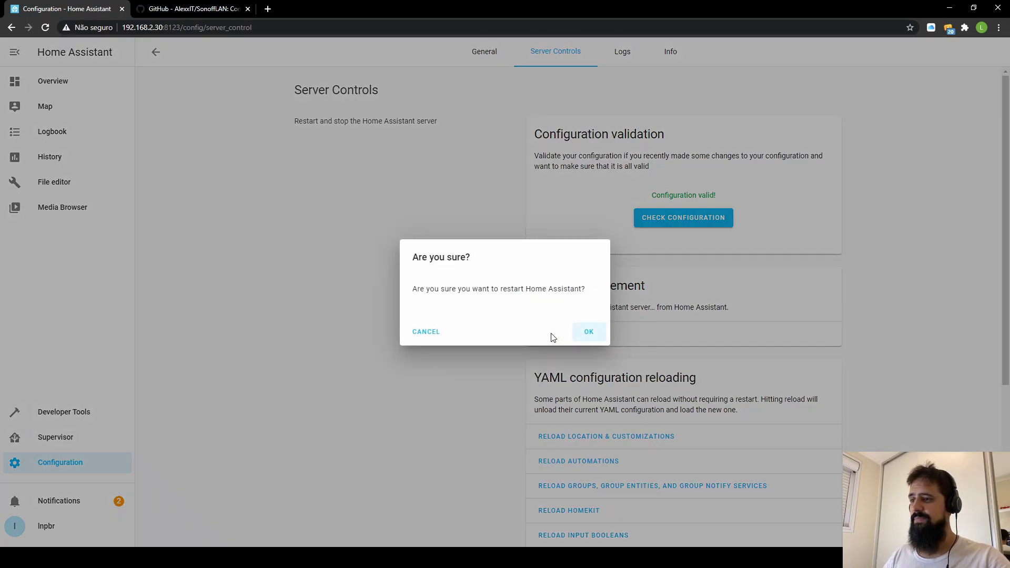
click(586, 334)
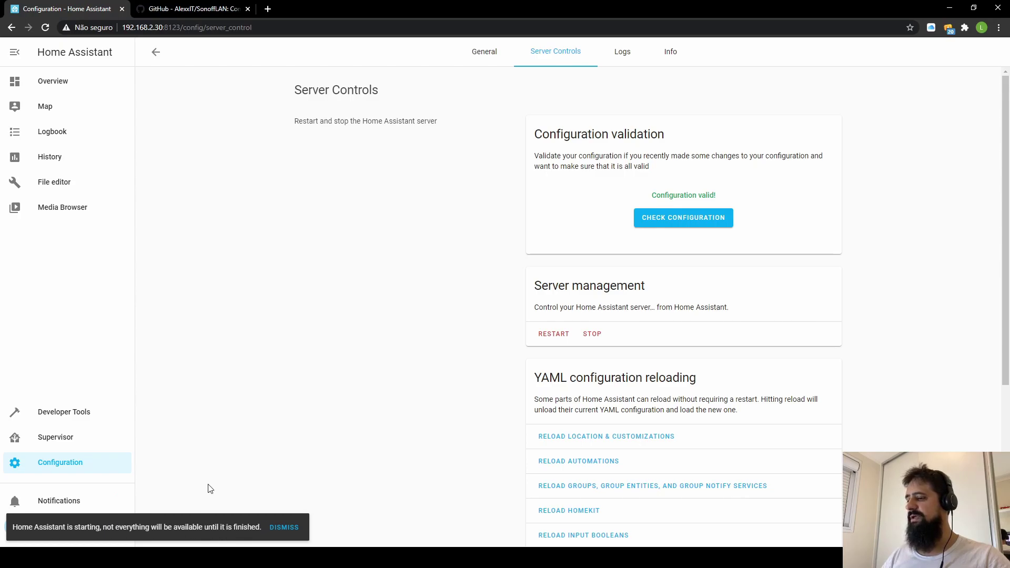
click(62, 81)
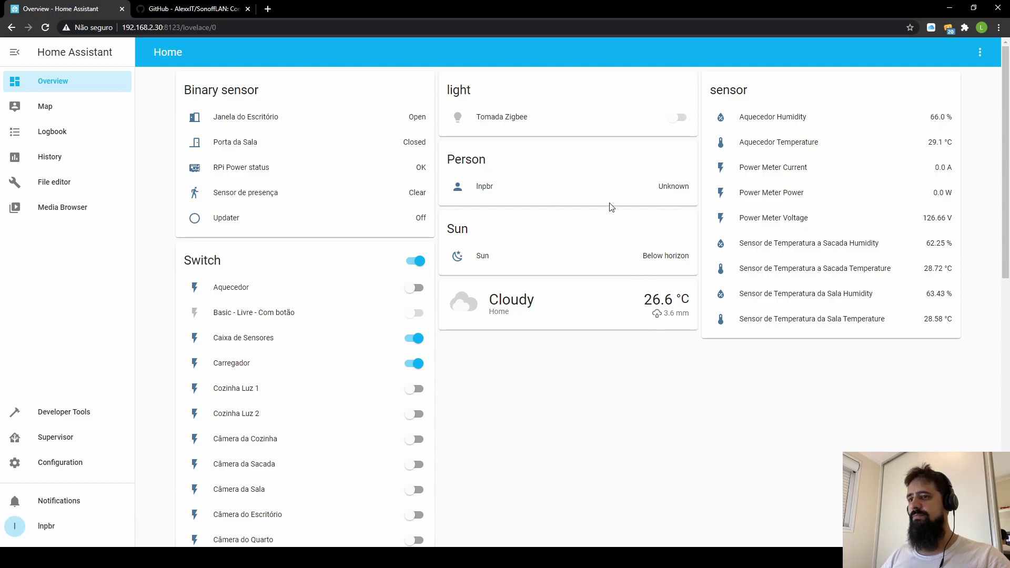
Look through the Overview dashboard's sensor cards and the full list of switches to check which Sonoff devices were added.
scroll(610, 204, down, 1)
scroll(612, 202, down, 10)
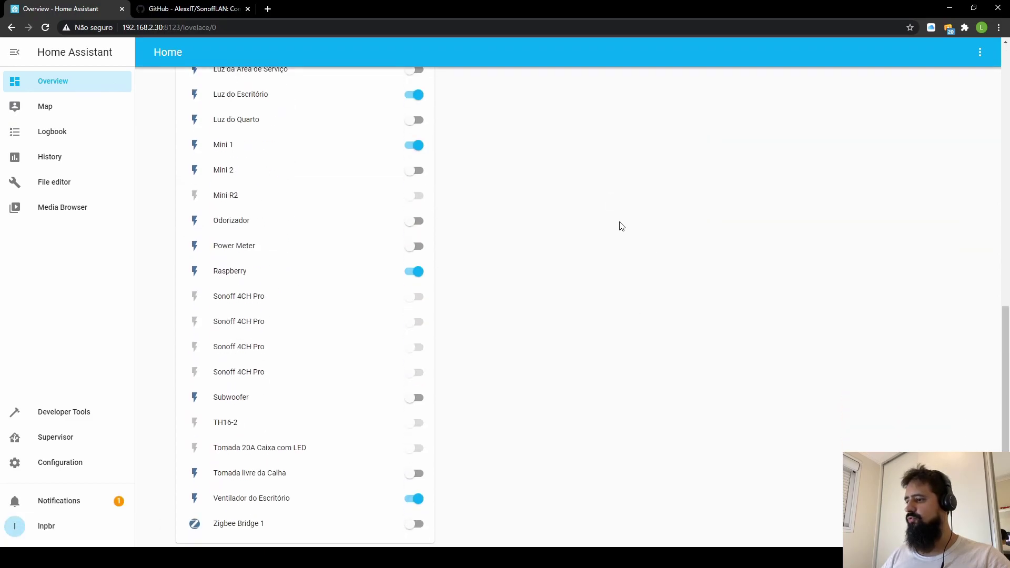
scroll(621, 227, up, 10)
scroll(529, 266, down, 10)
scroll(529, 267, up, 10)
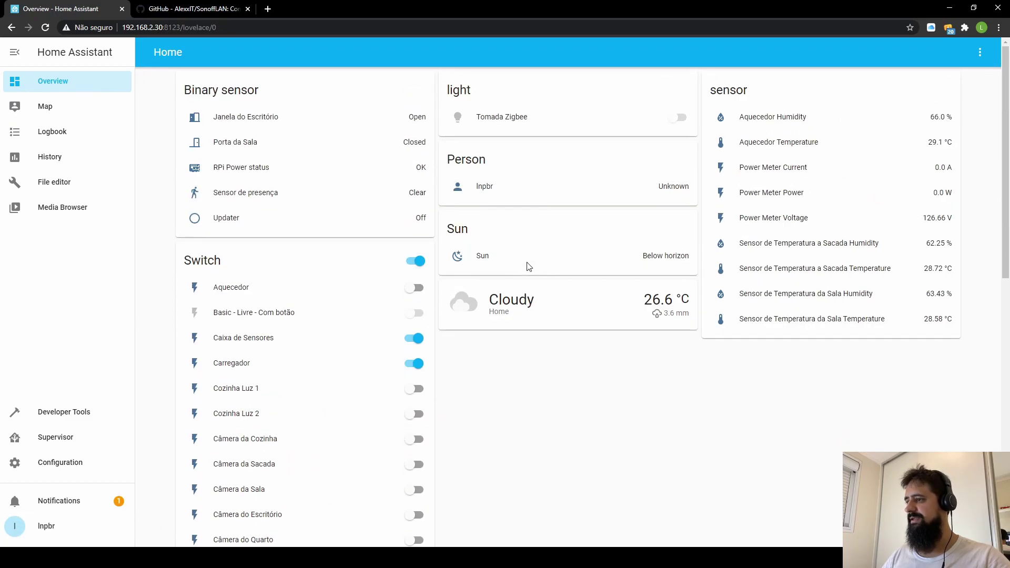
scroll(500, 332, down, 10)
scroll(474, 325, up, 5)
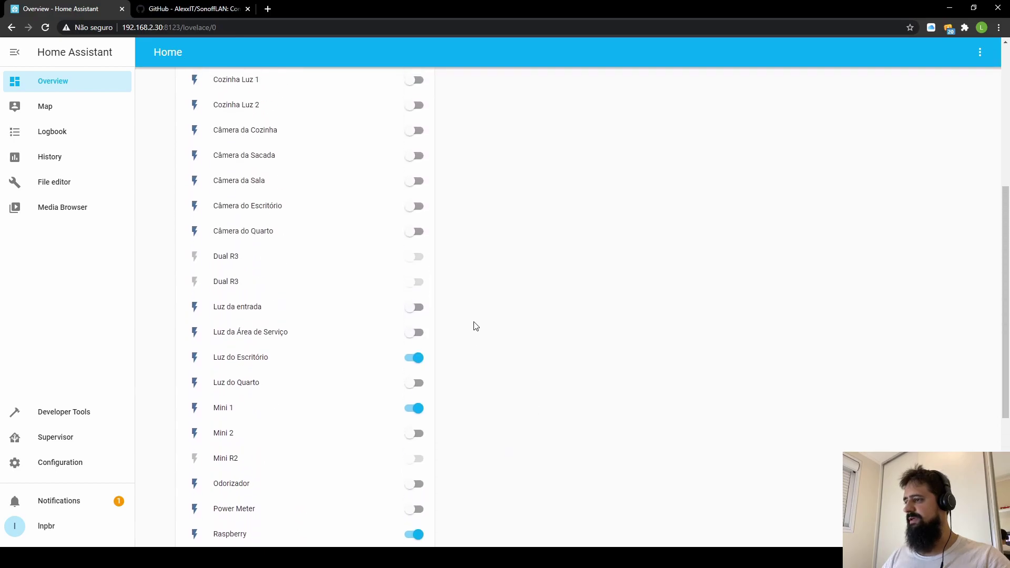
Test the Luz do Escritório switch by turning it off and on several times, leaving it on.
scroll(474, 325, down, 2)
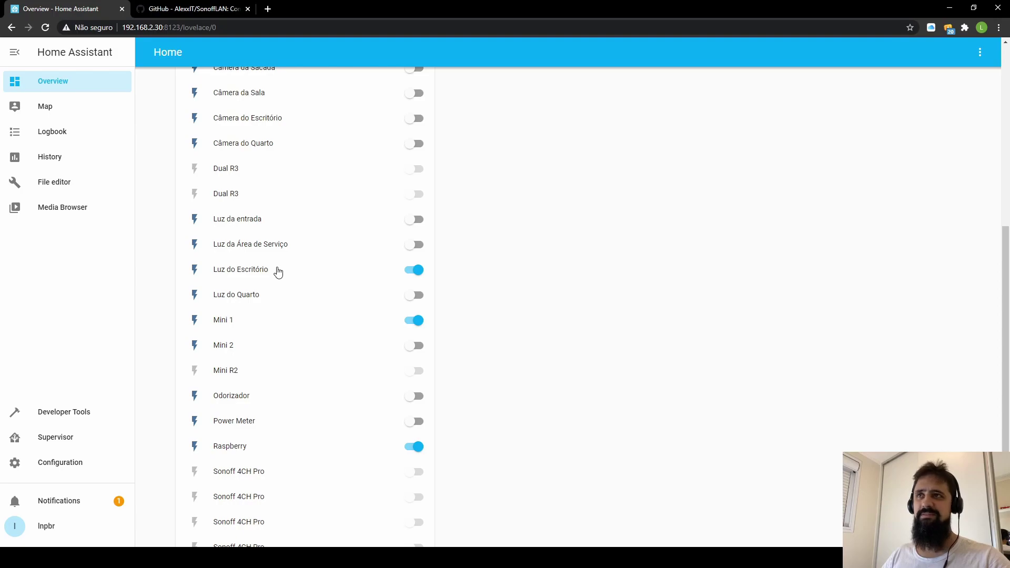
click(418, 272)
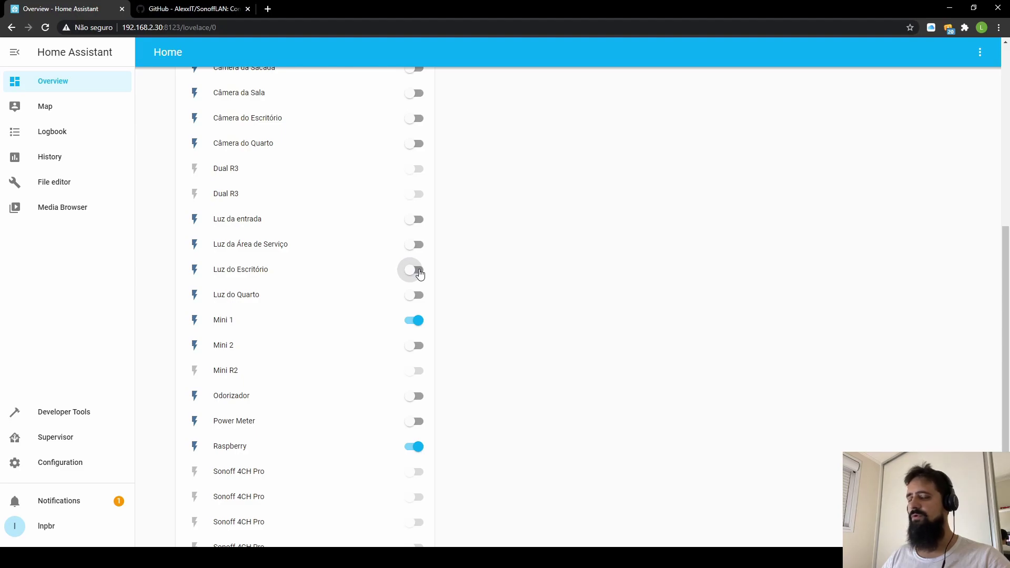
click(418, 271)
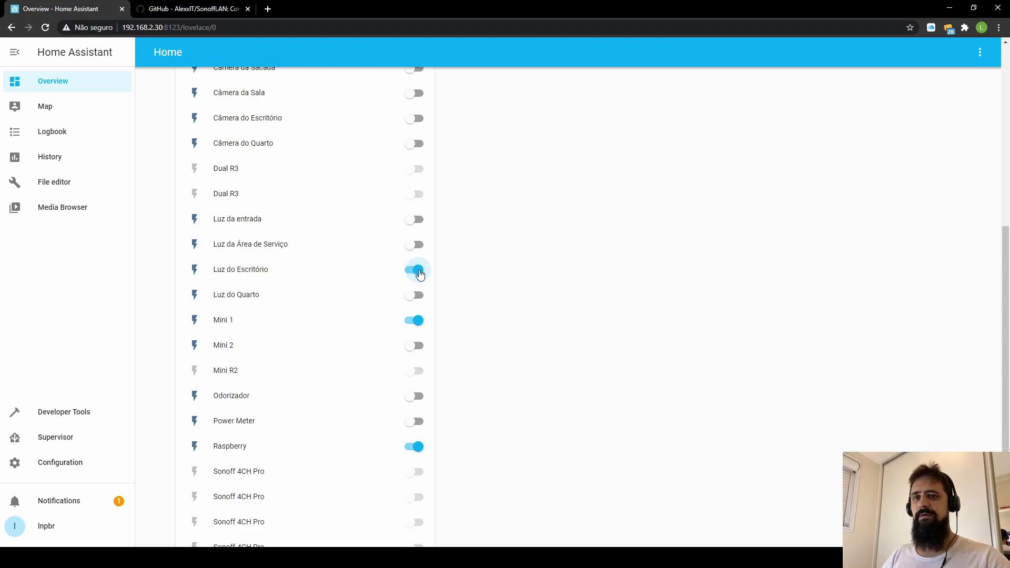
click(418, 271)
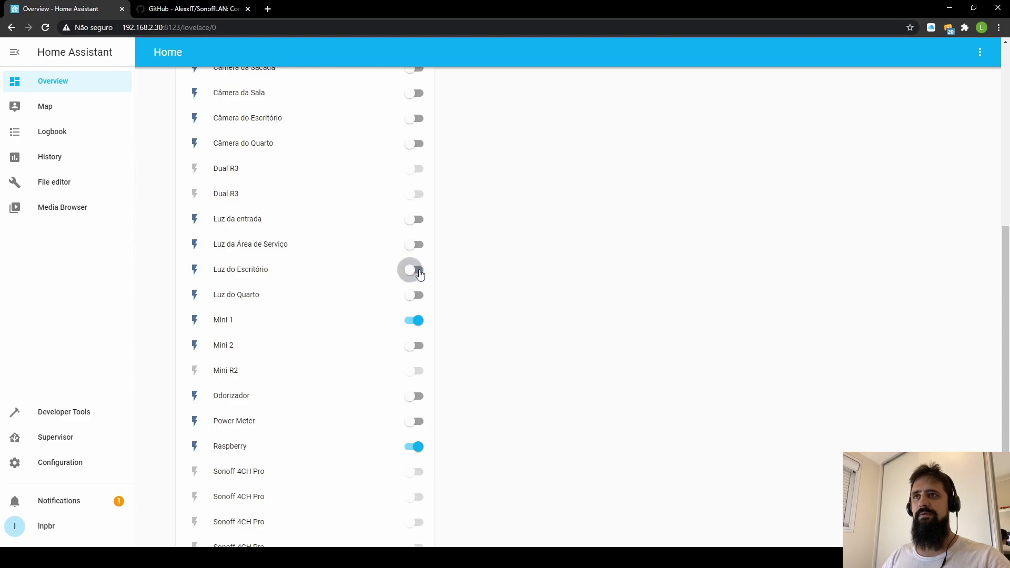
click(418, 271)
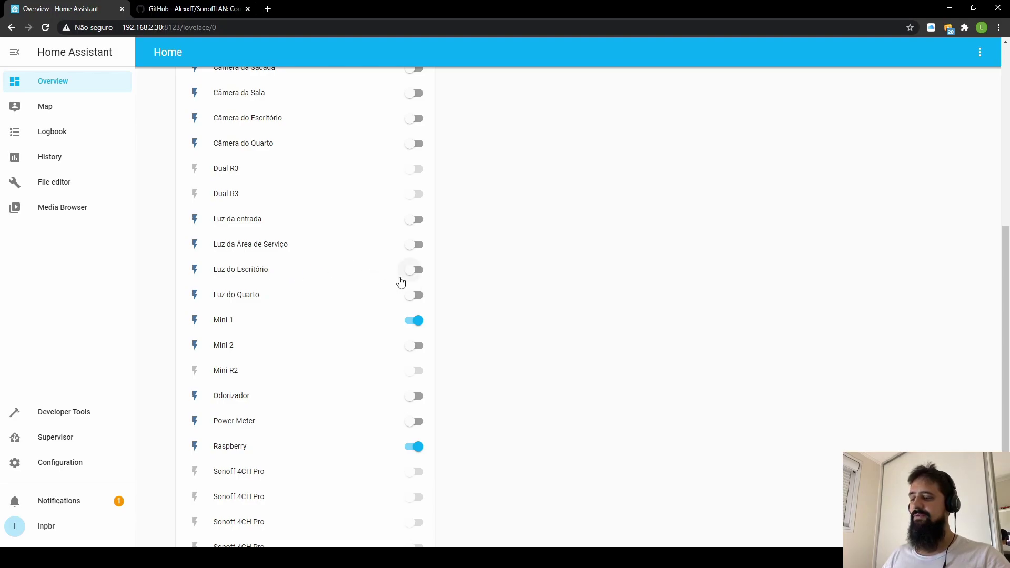
click(415, 270)
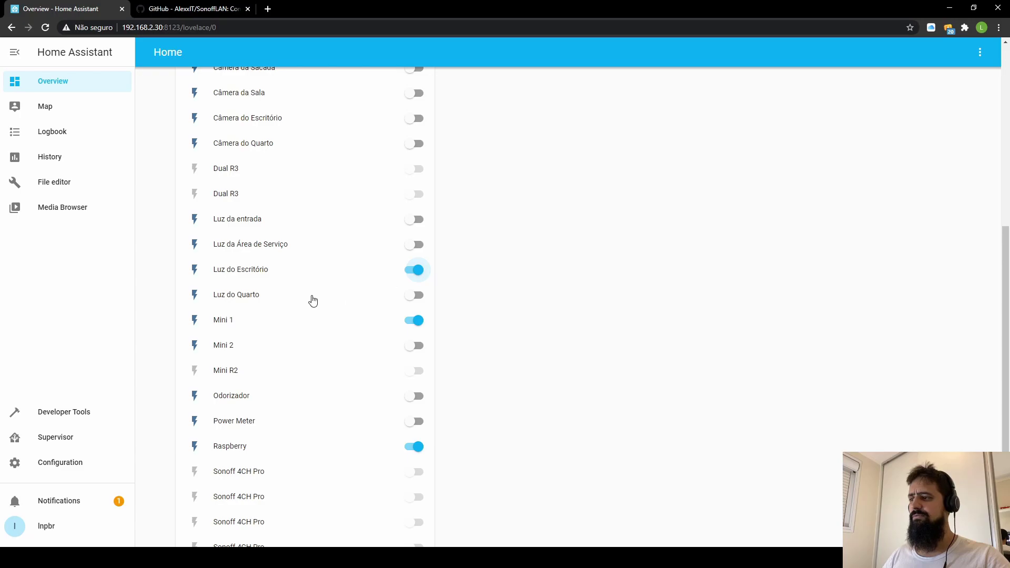
Open the details of Luz do Escritório, examine its history plus the Cloud and Rssi attributes, and close them.
click(231, 274)
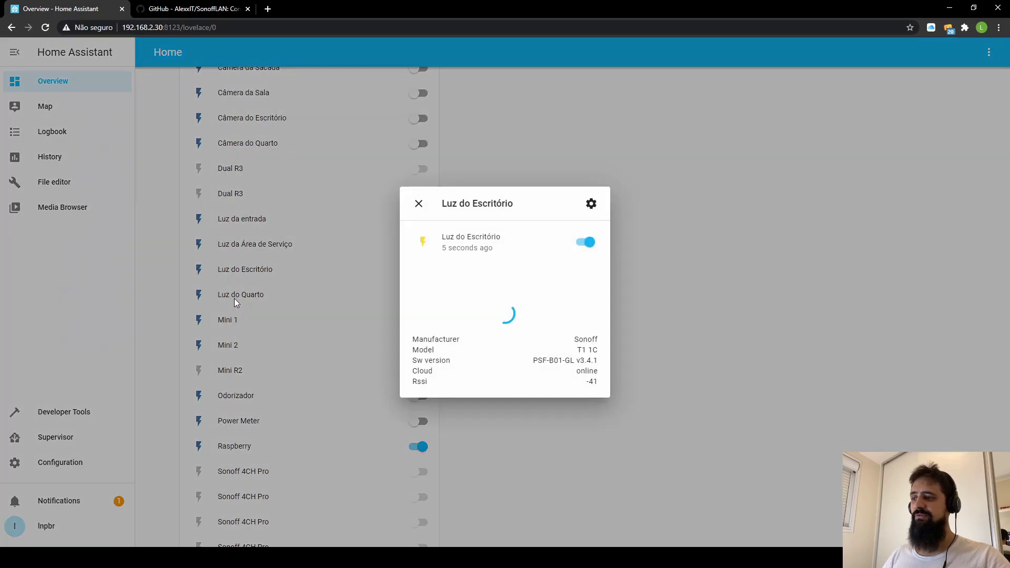
drag(414, 424, 597, 427)
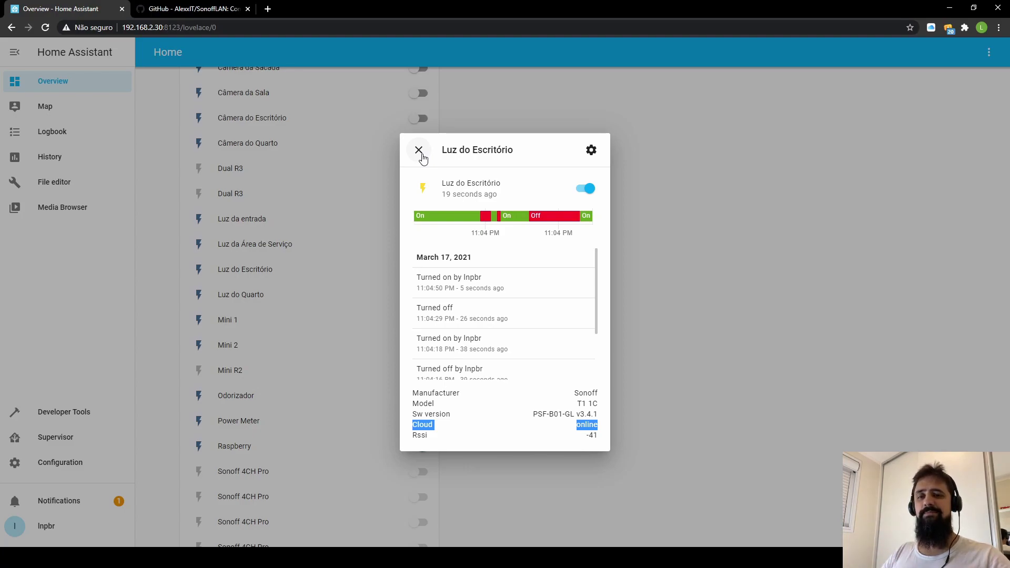
click(561, 417)
drag(414, 424, 626, 438)
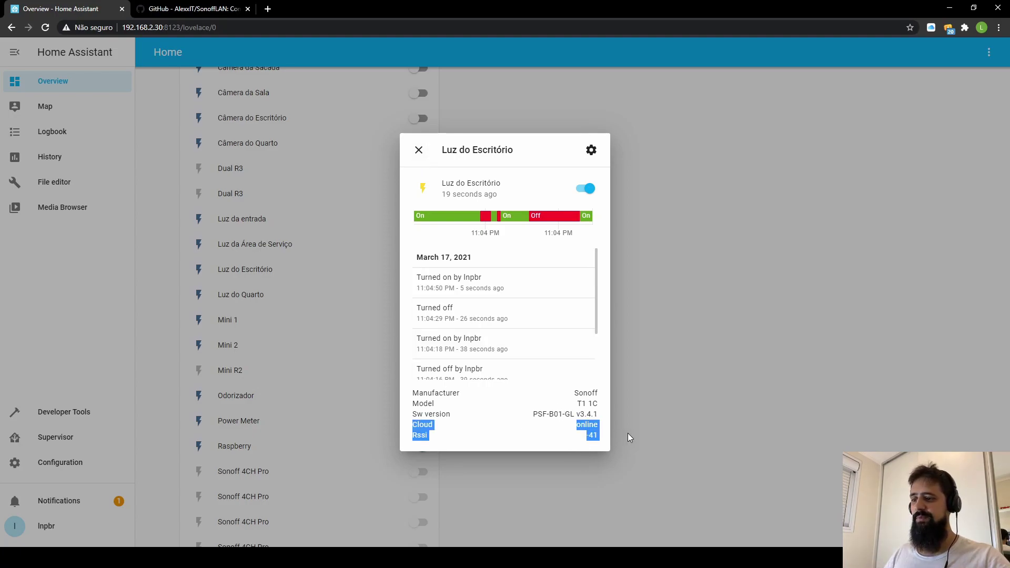
click(481, 443)
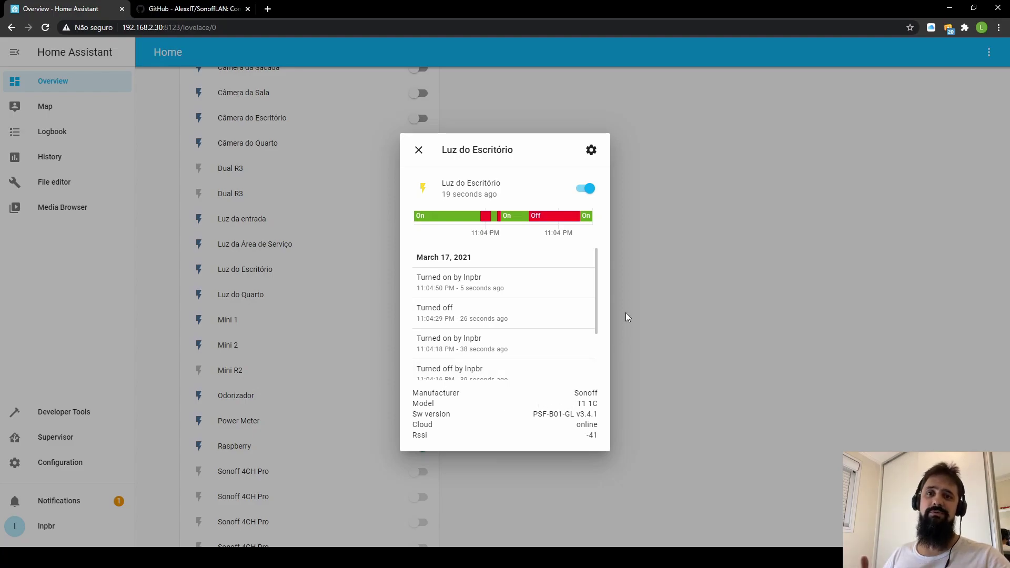
click(418, 152)
scroll(300, 316, up, 8)
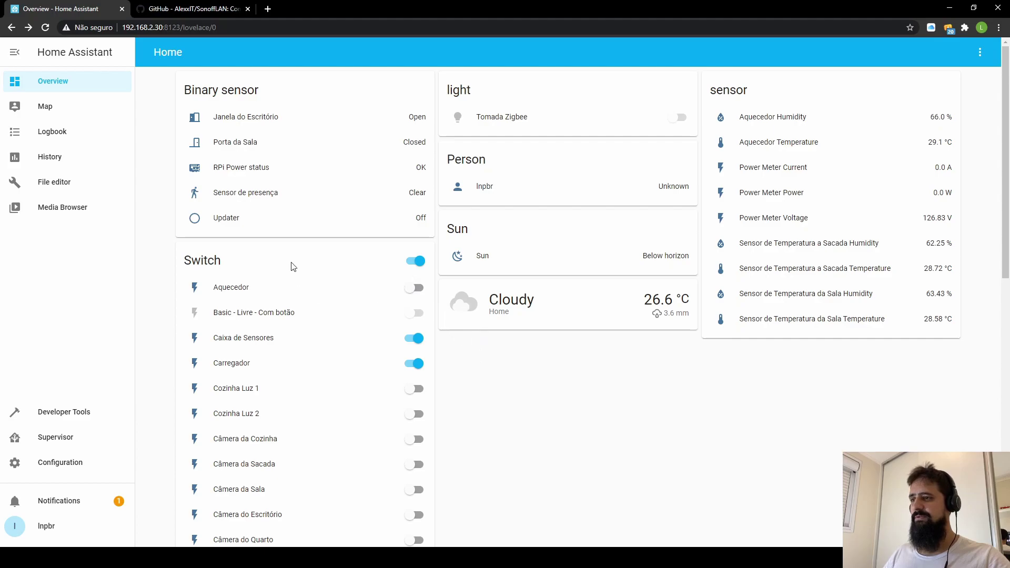
Open the Entities page in Configuration and look through the list of registered entities.
click(47, 461)
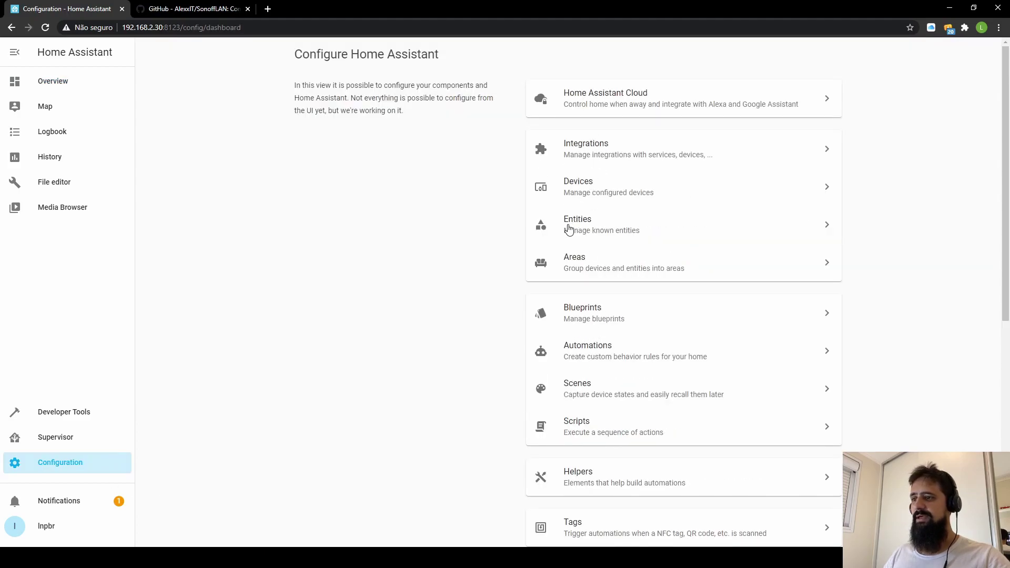
click(570, 226)
click(157, 53)
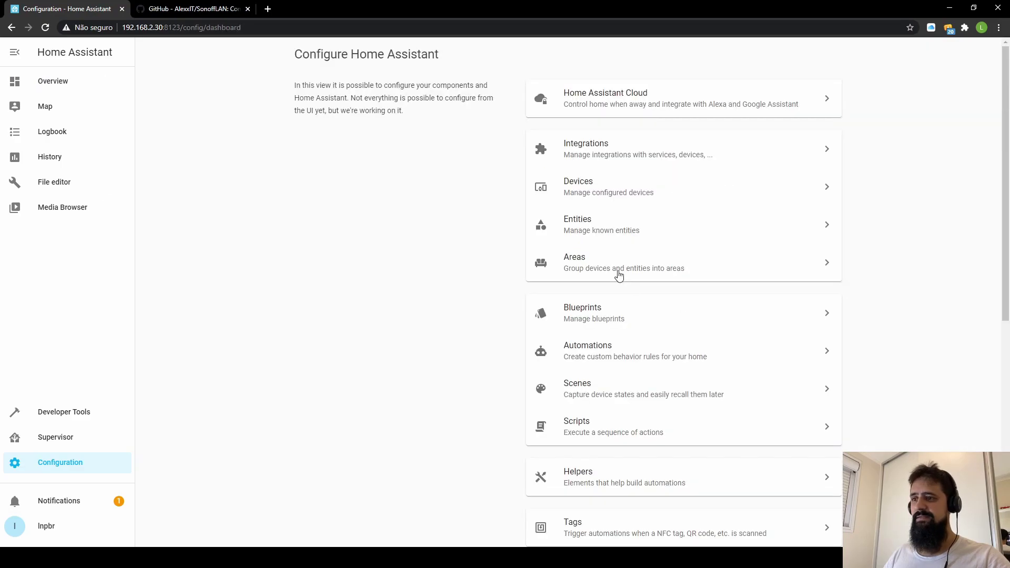
click(565, 224)
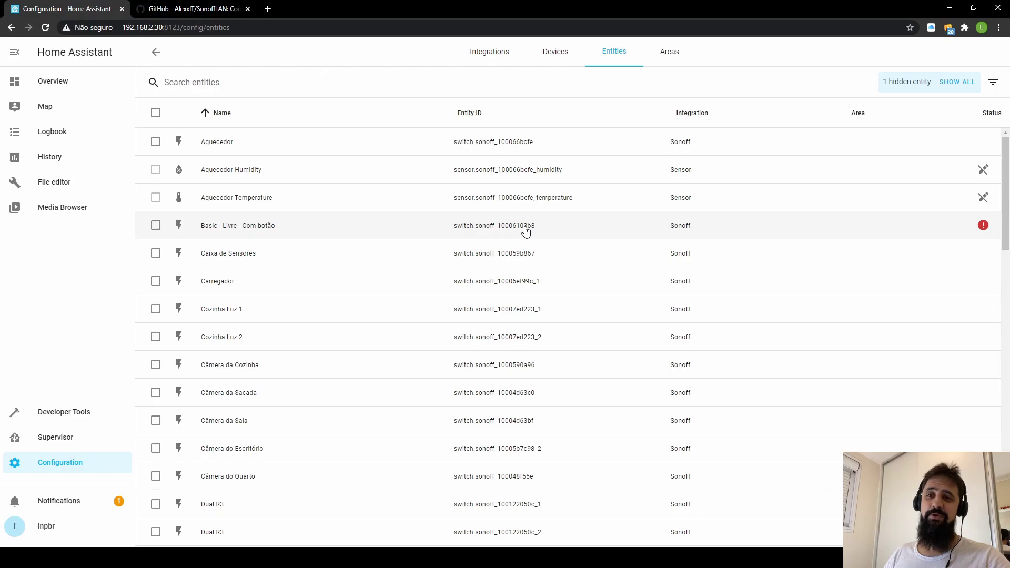
scroll(524, 229, down, 10)
scroll(412, 190, up, 10)
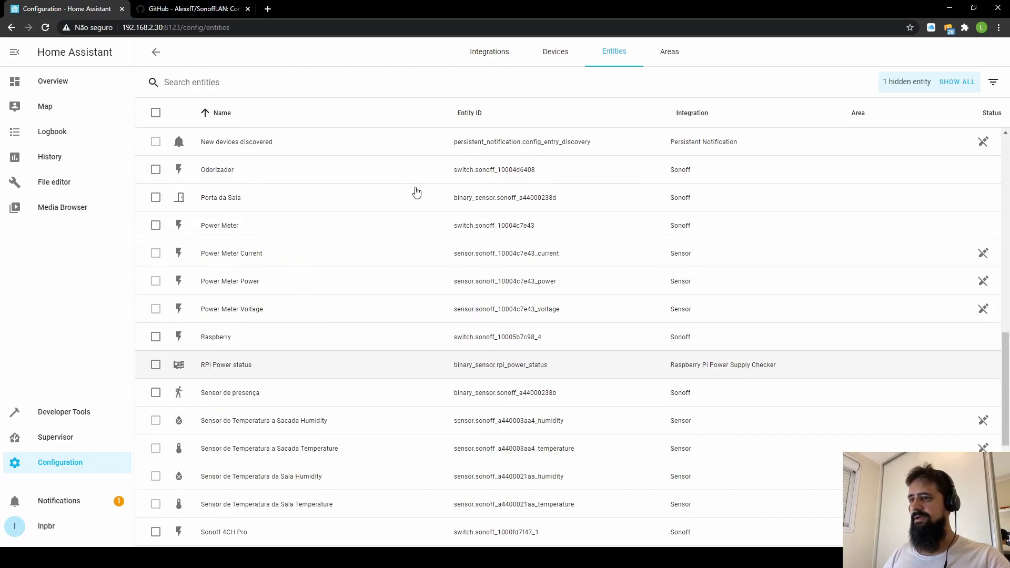
Sort the entities by integration to examine the Sonoff ones, and return to the Overview dashboard.
click(693, 112)
scroll(695, 190, up, 5)
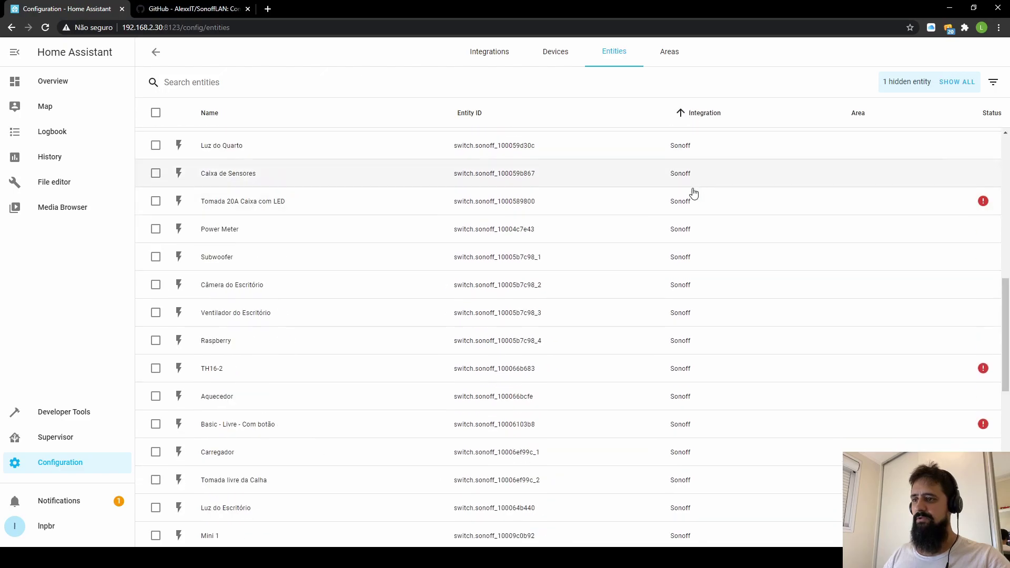
scroll(684, 342, down, 7)
scroll(676, 421, down, 2)
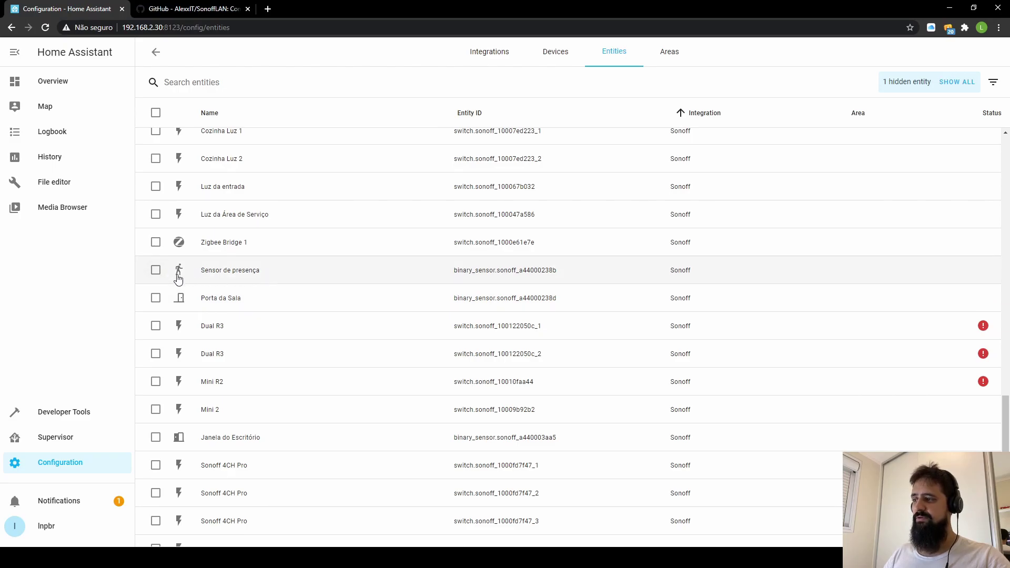
click(42, 81)
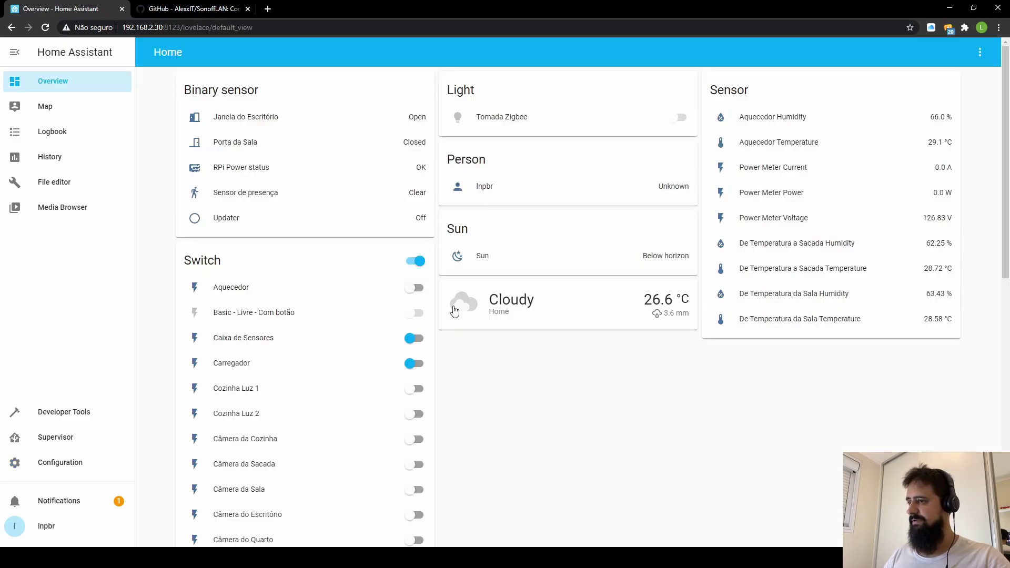